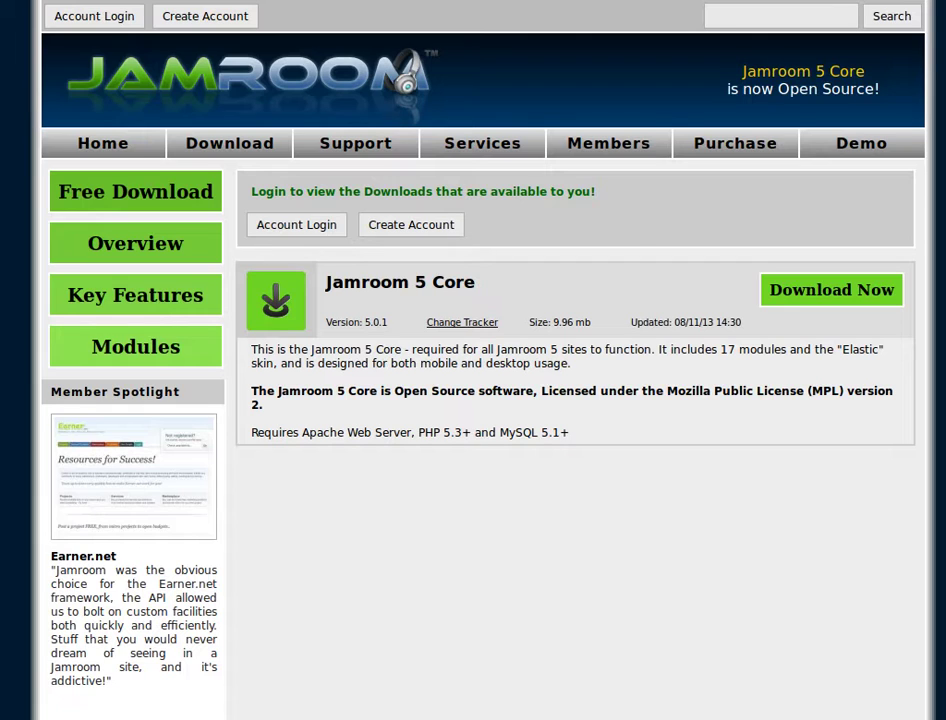
# From the Jamroom 5 Core page, save jamroom-core-5.0.1.zip into Downloads/jamroom5
pyautogui.click(231, 88)
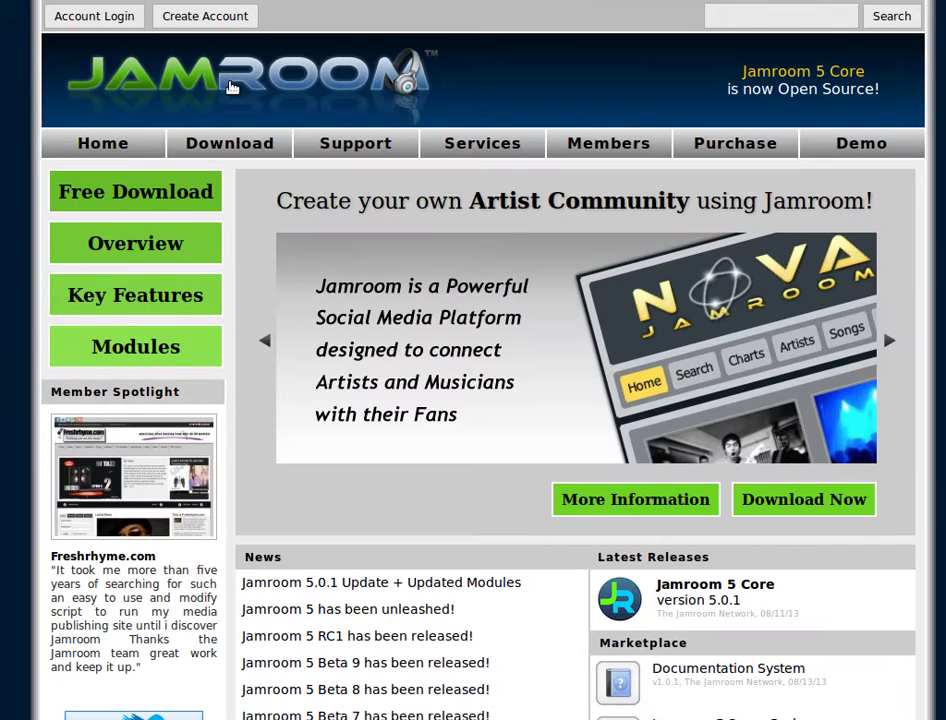
pyautogui.moveTo(249, 148)
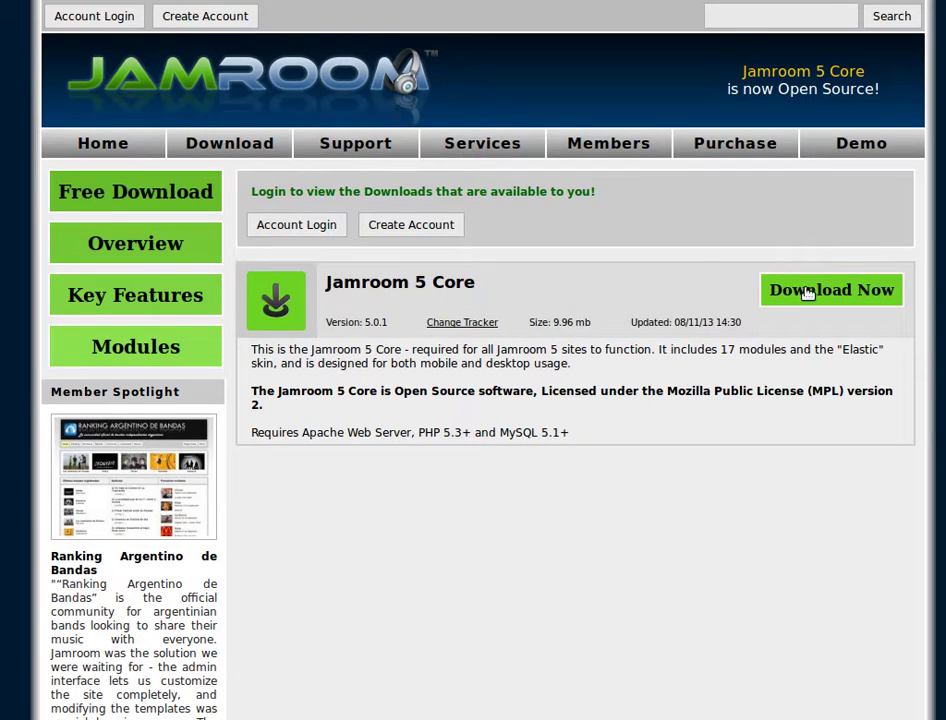
pyautogui.click(807, 292)
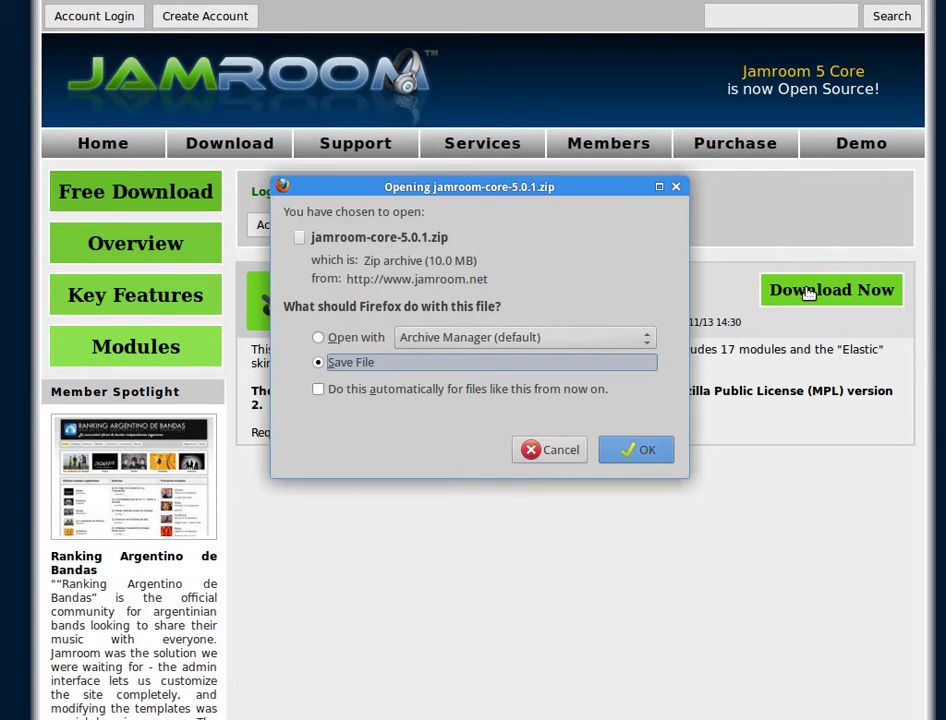
pyautogui.click(638, 452)
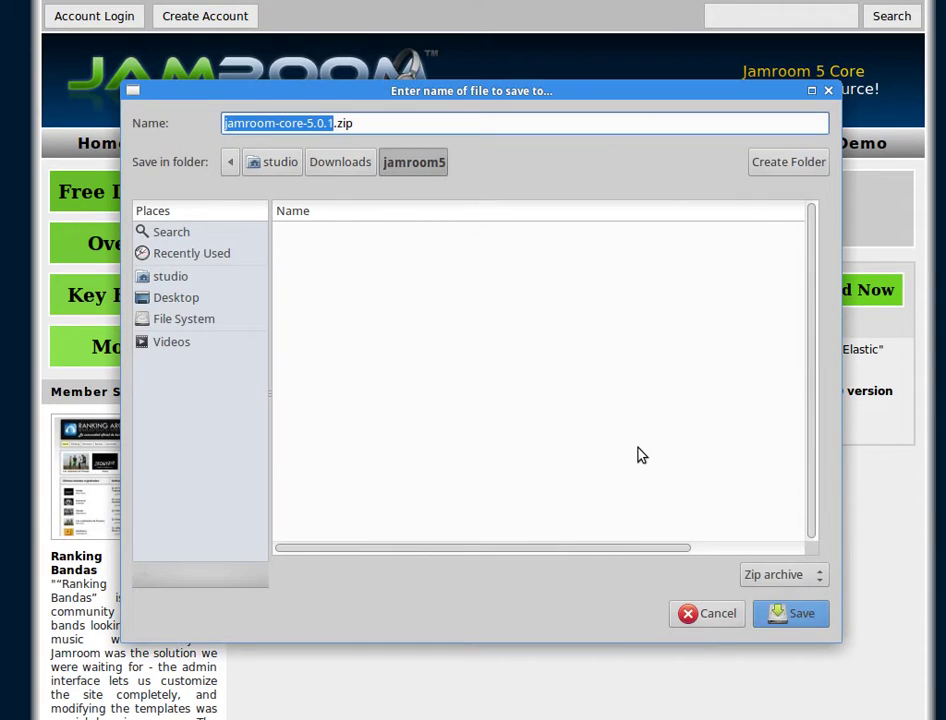
pyautogui.click(798, 614)
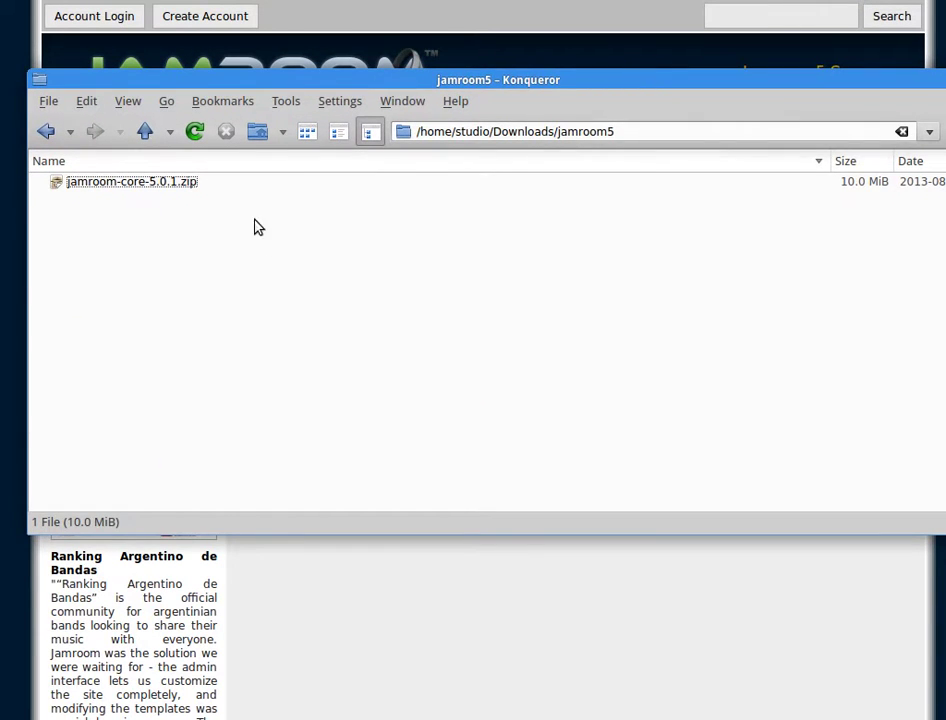
# Extract jamroom-core-5.0.1.zip into its own subfolder and split Konqueror into two side-by-side panes
pyautogui.moveTo(513, 78); pyautogui.dragTo(496, 77)
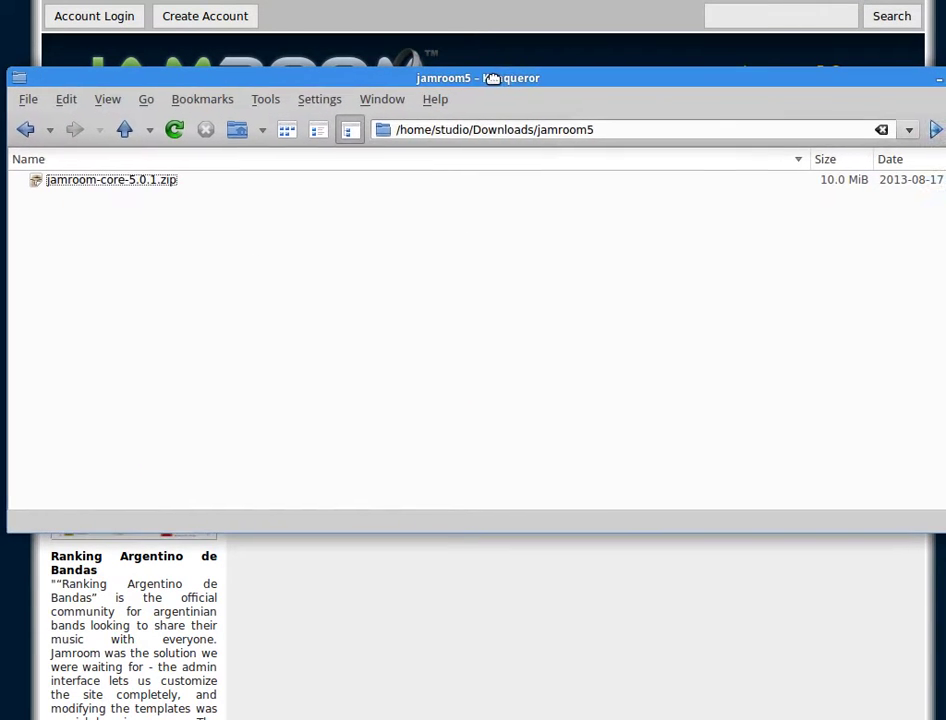
pyautogui.rightClick(138, 186)
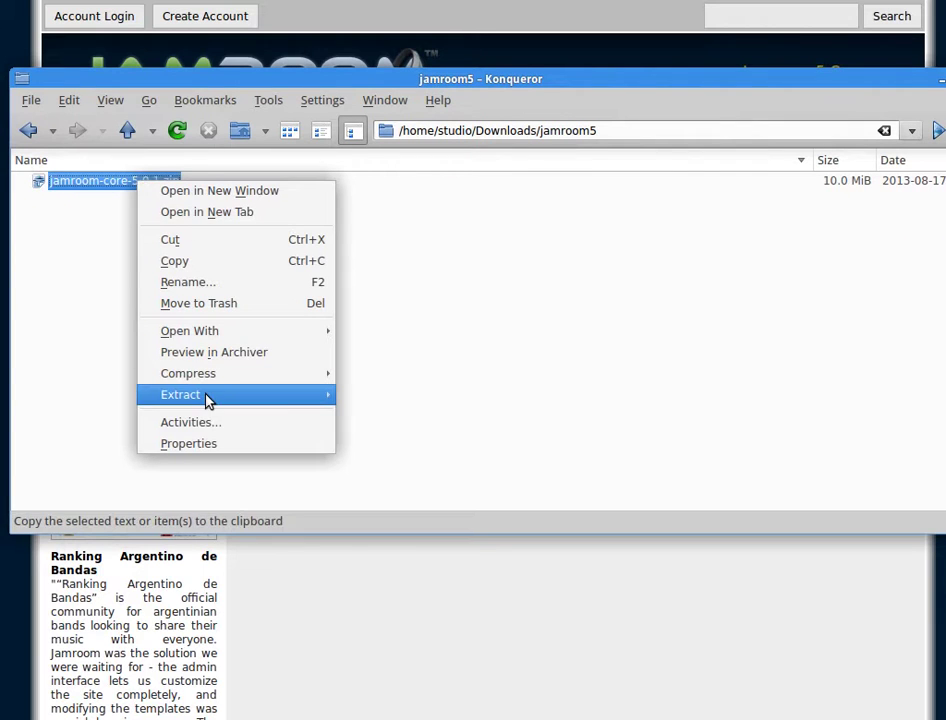
pyautogui.moveTo(209, 396)
pyautogui.click(414, 393)
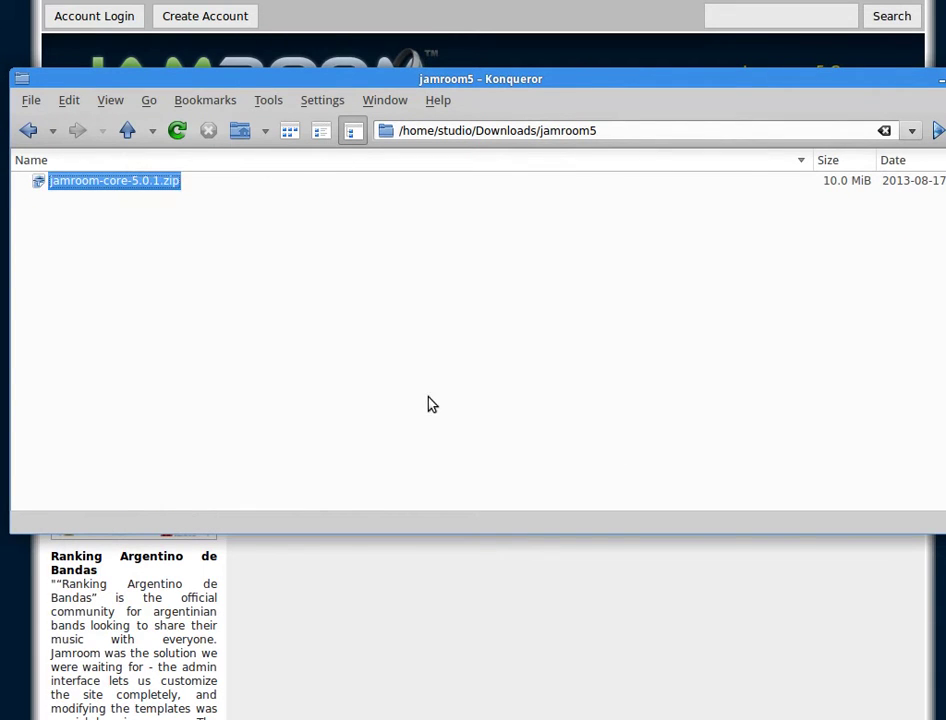
pyautogui.click(245, 384)
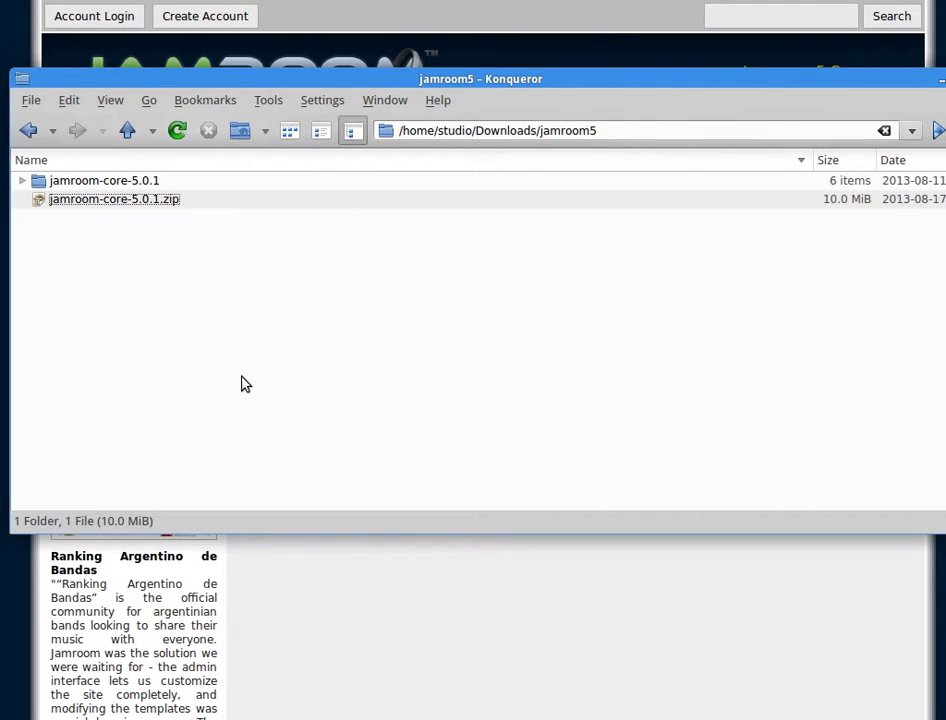
pyautogui.hotkey('ctrl', 'shift', 'l')
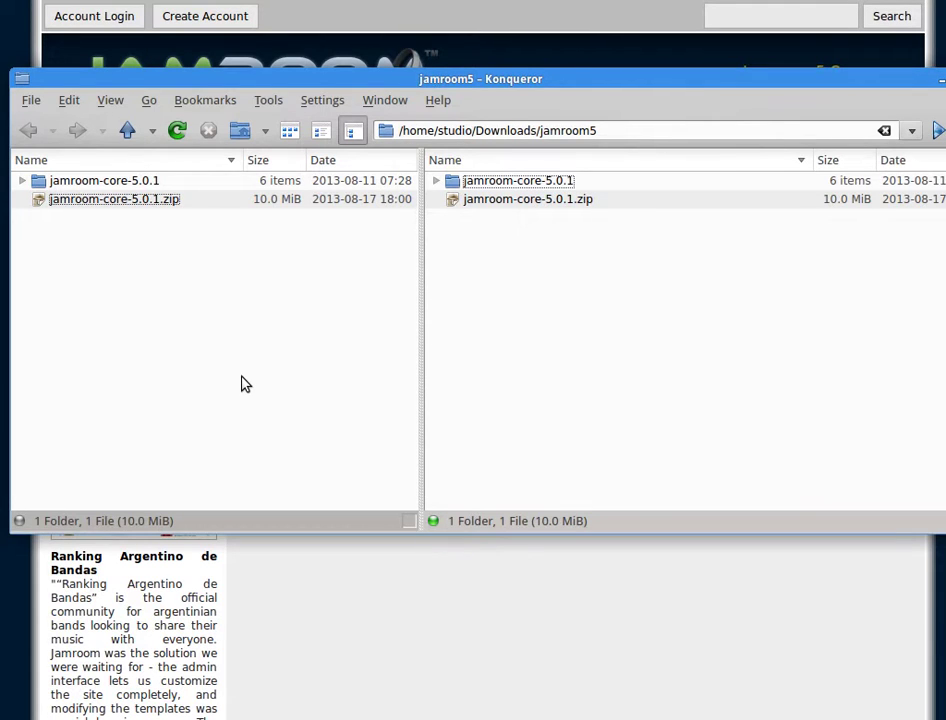
# Open the FTP server ftp://192.168.0.40/ in the second pane
pyautogui.click(493, 130)
pyautogui.write('ftp')
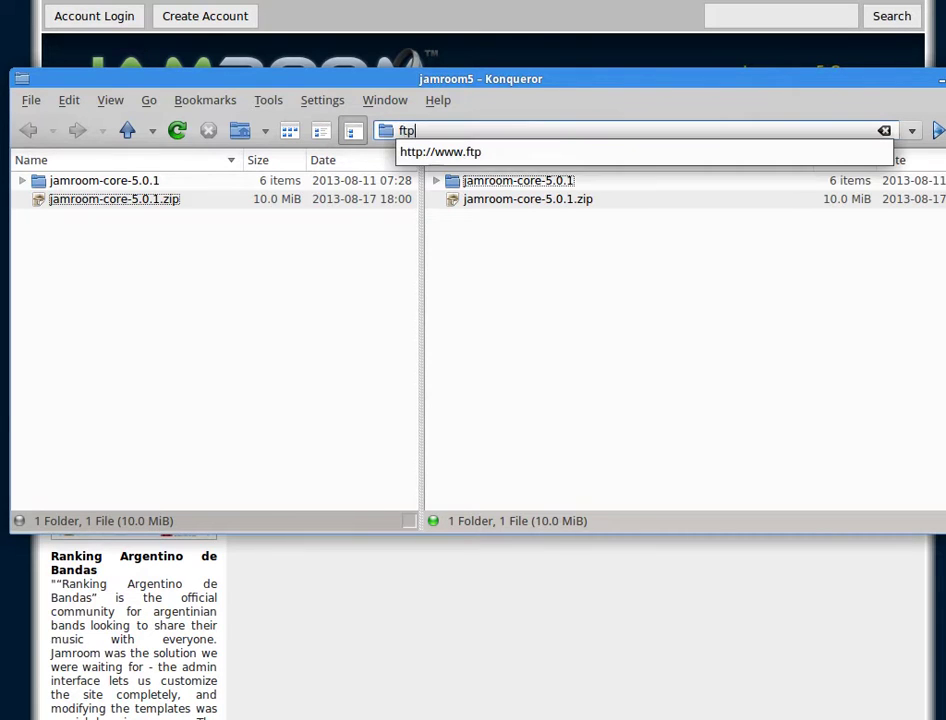
pyautogui.write('://')
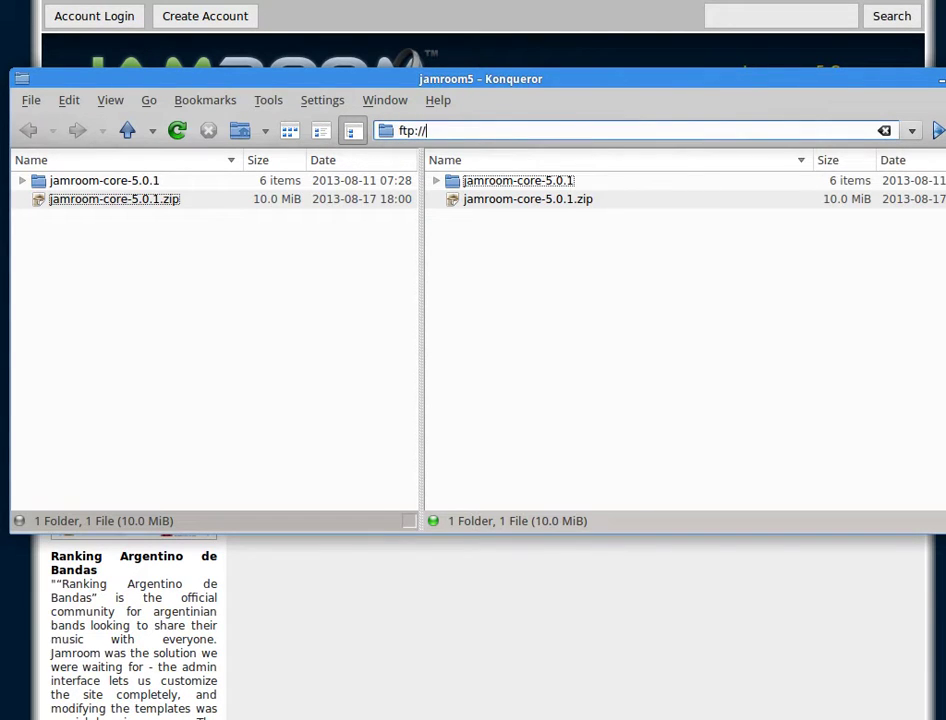
pyautogui.write('192.')
pyautogui.press('Down')
pyautogui.press('Return')
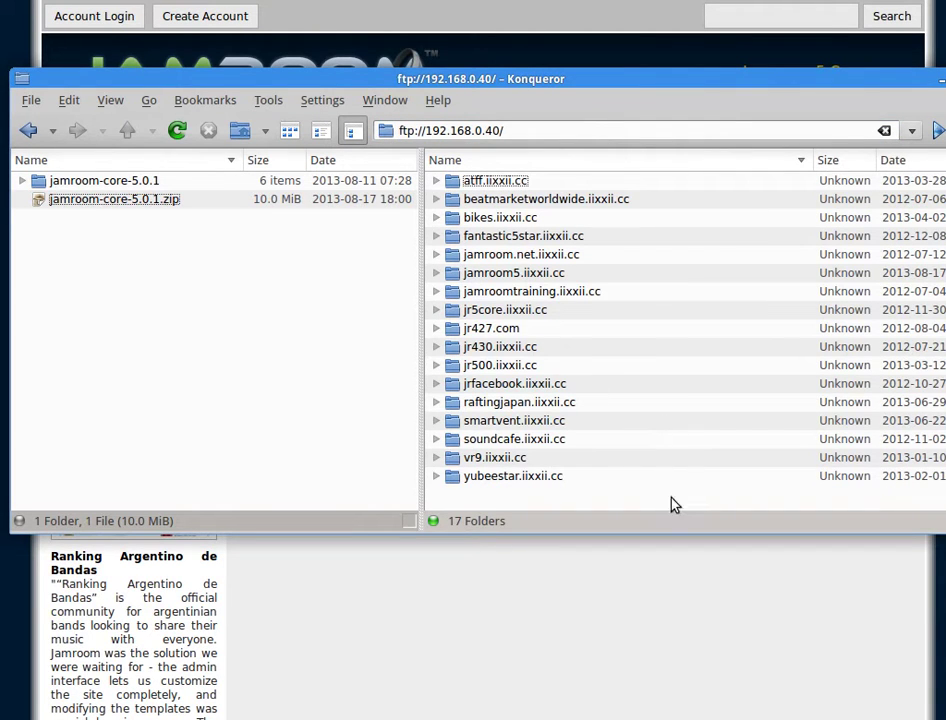
# Browse to jamroom5.iixxii.cc/httpdocs and delete its four default items
pyautogui.click(518, 272)
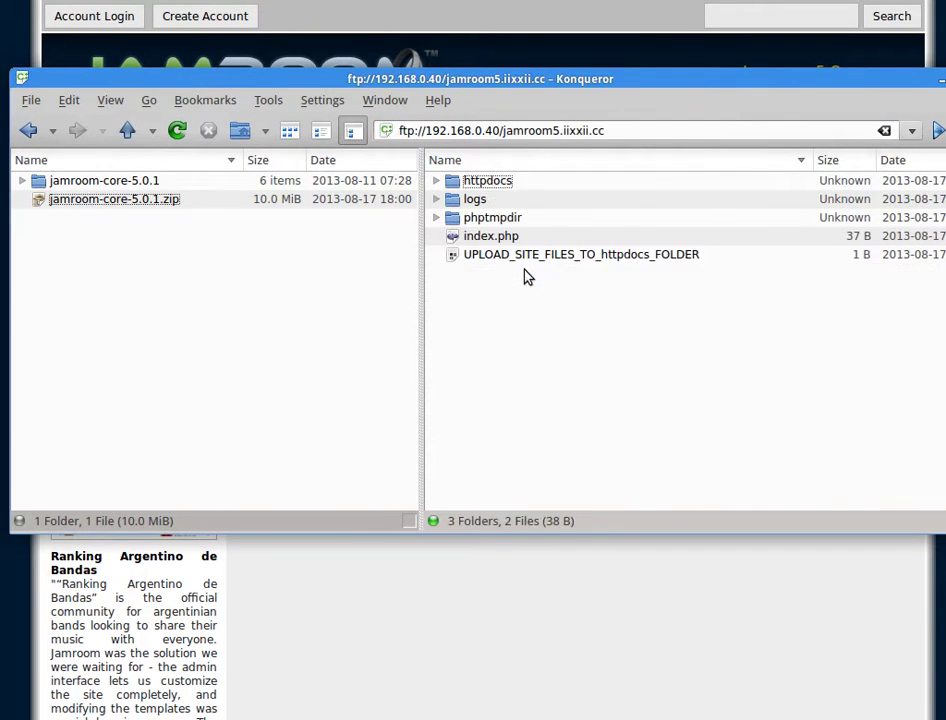
pyautogui.click(495, 218)
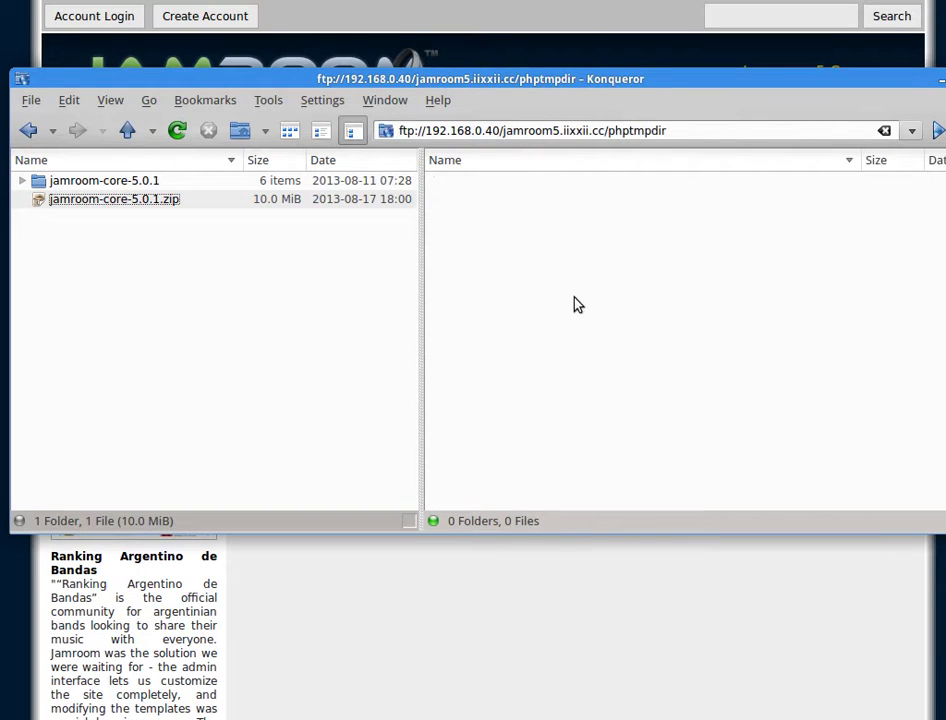
pyautogui.click(177, 131)
pyautogui.click(145, 130)
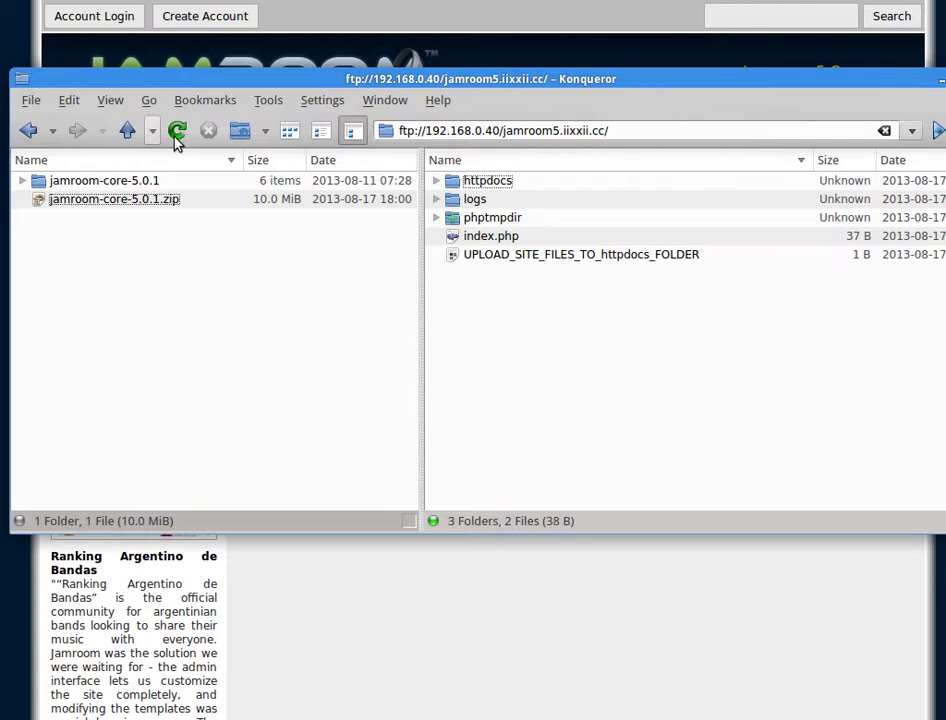
pyautogui.click(490, 181)
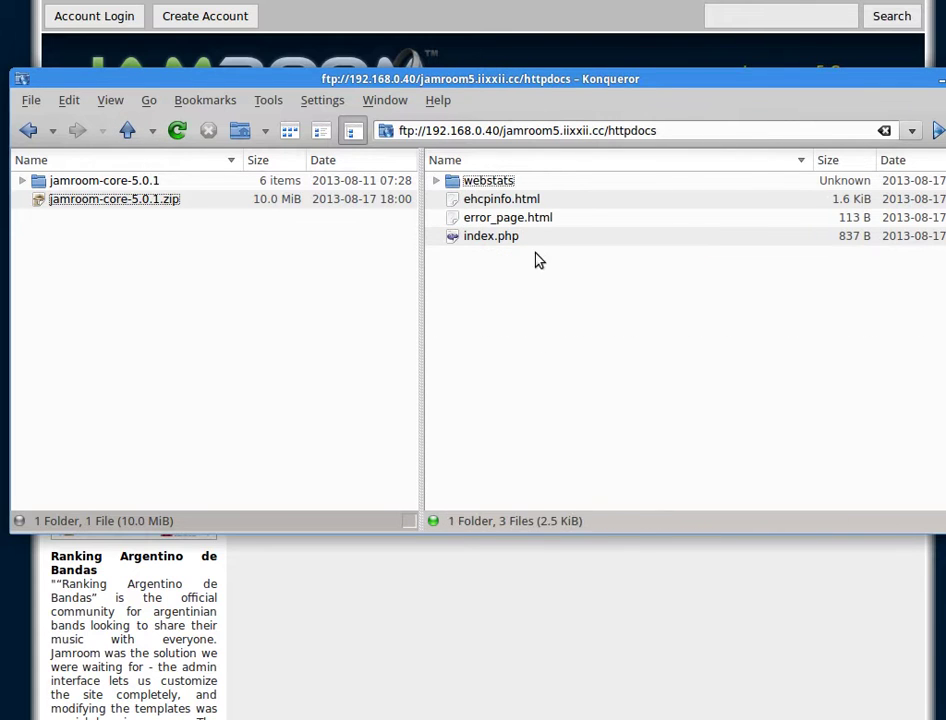
pyautogui.moveTo(539, 260); pyautogui.dragTo(492, 184)
pyautogui.press('Delete')
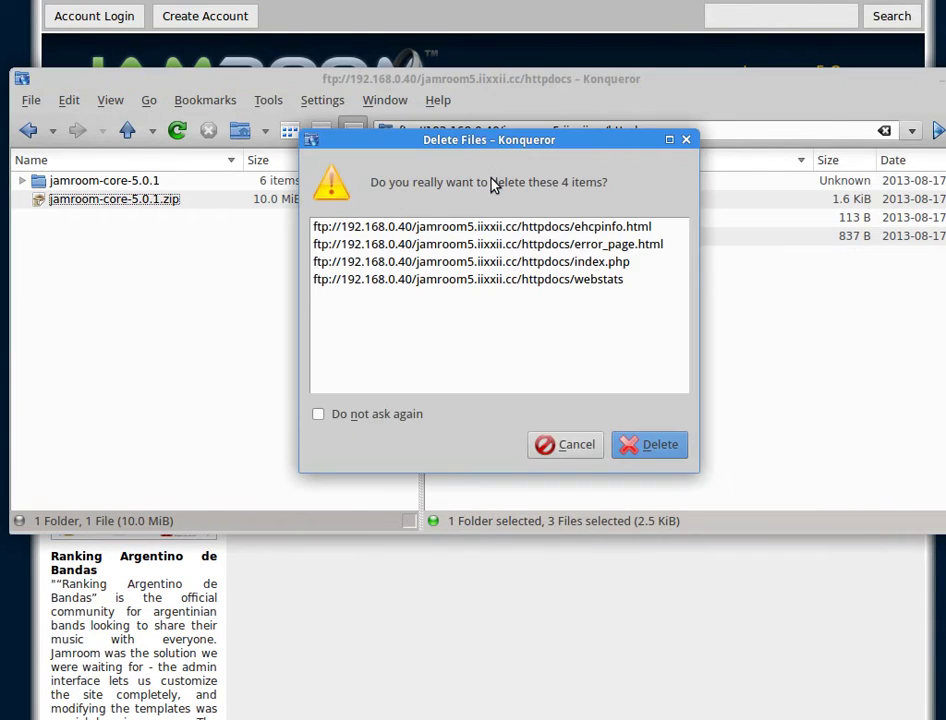
pyautogui.press('Return')
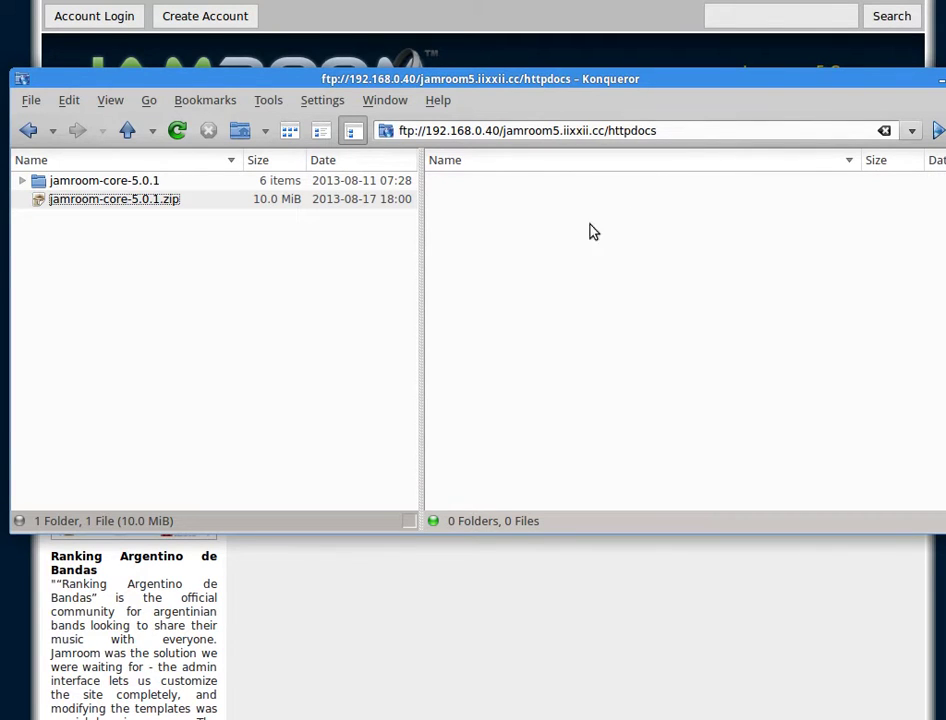
# Copy the six jamroom-core-5.0.1 items (data, modules, skins, favicon.ico, install.php, license) into httpdocs
pyautogui.click(122, 186)
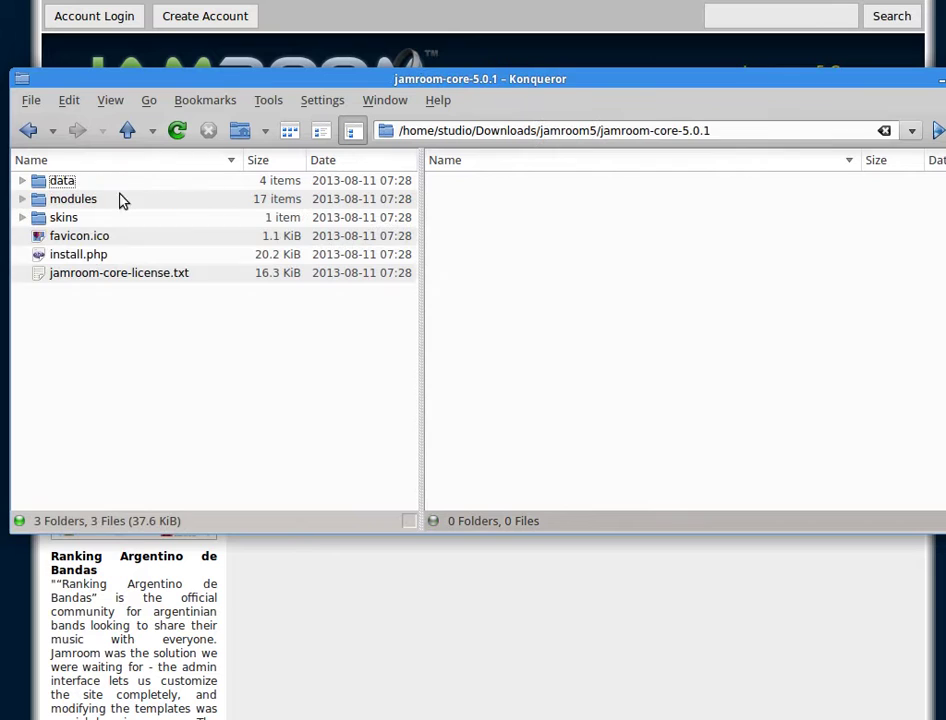
pyautogui.moveTo(148, 327); pyautogui.dragTo(576, 212)
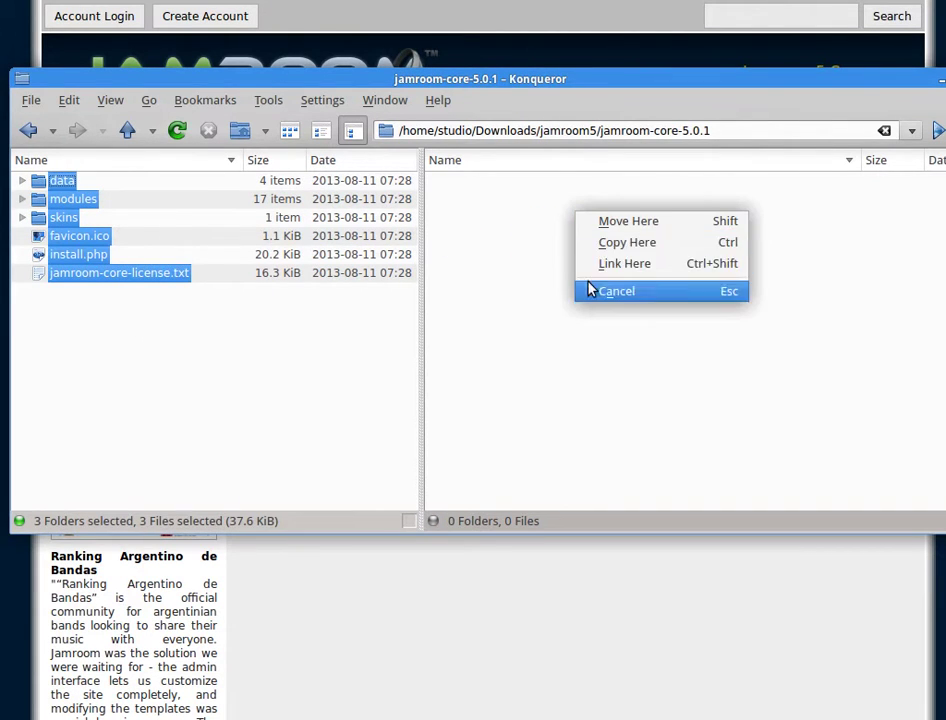
pyautogui.click(628, 244)
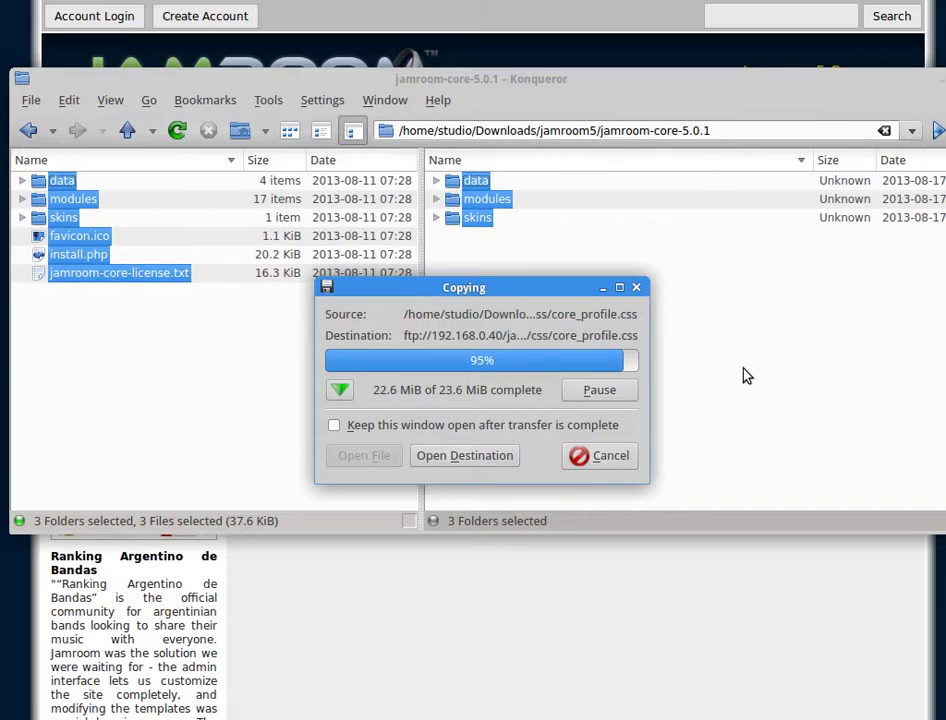
pyautogui.click(610, 401)
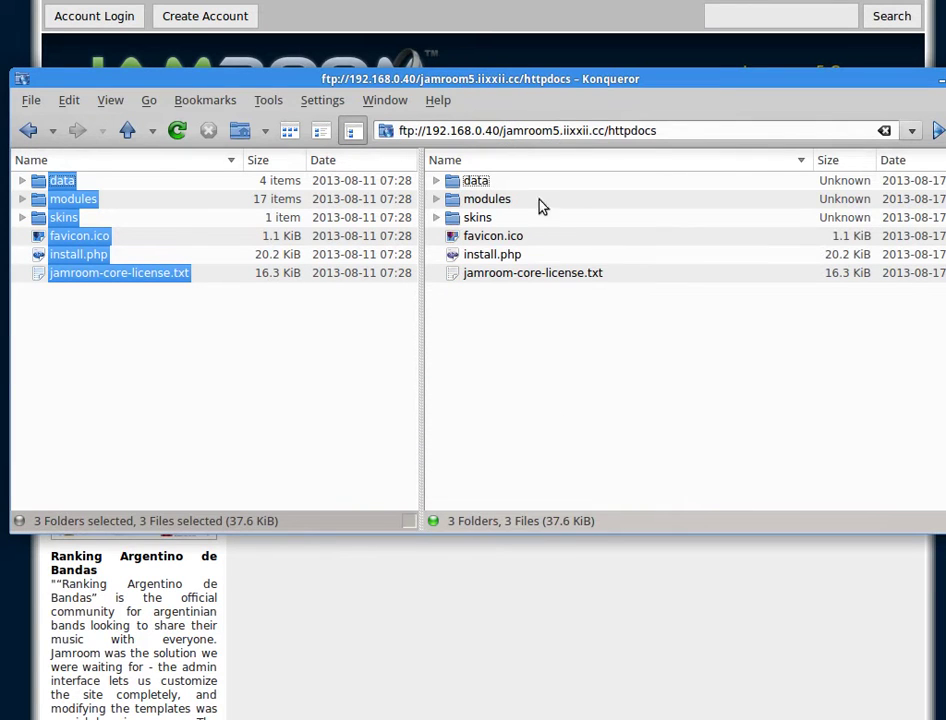
# Load jamroom5.iixxii.cc in Firefox to see the directory listing of the uploaded files
pyautogui.middleClick(566, 79)
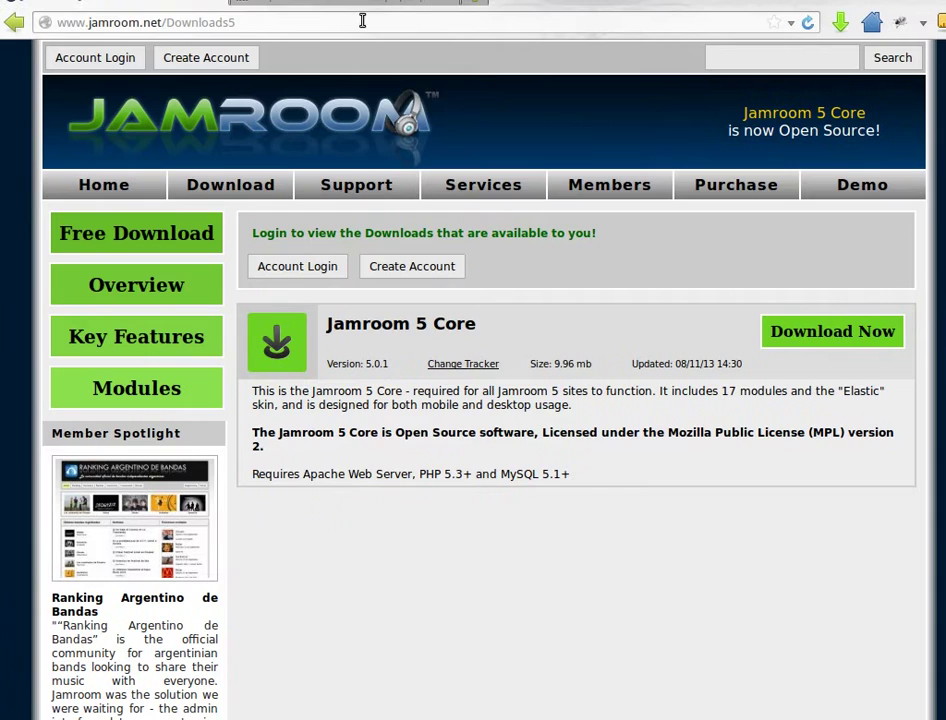
pyautogui.click(360, 22)
pyautogui.hotkey('ctrl', 'a')
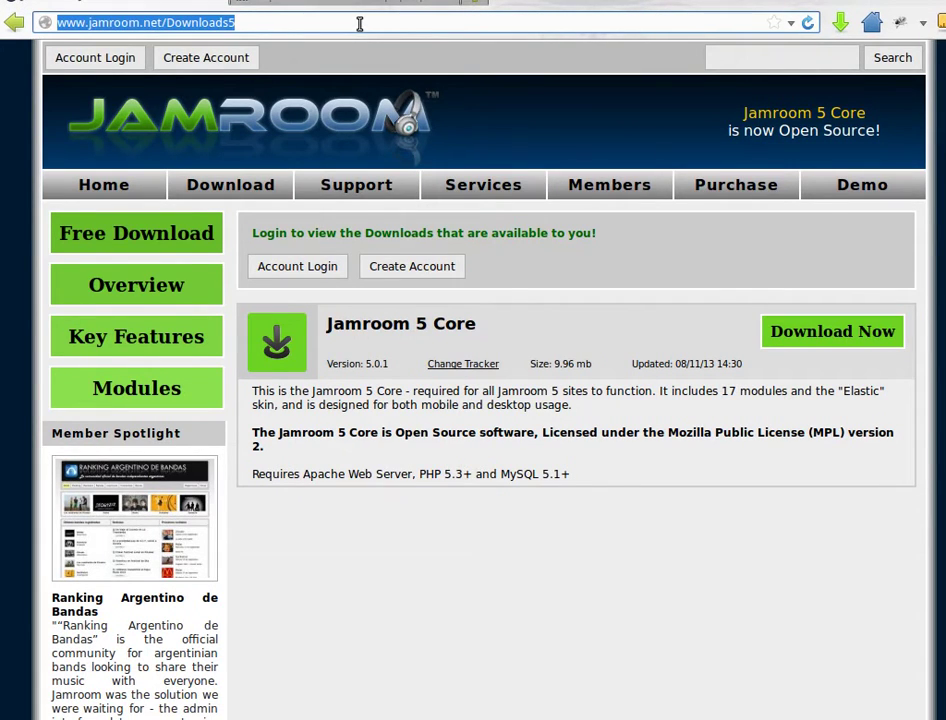
pyautogui.write('jamroom5')
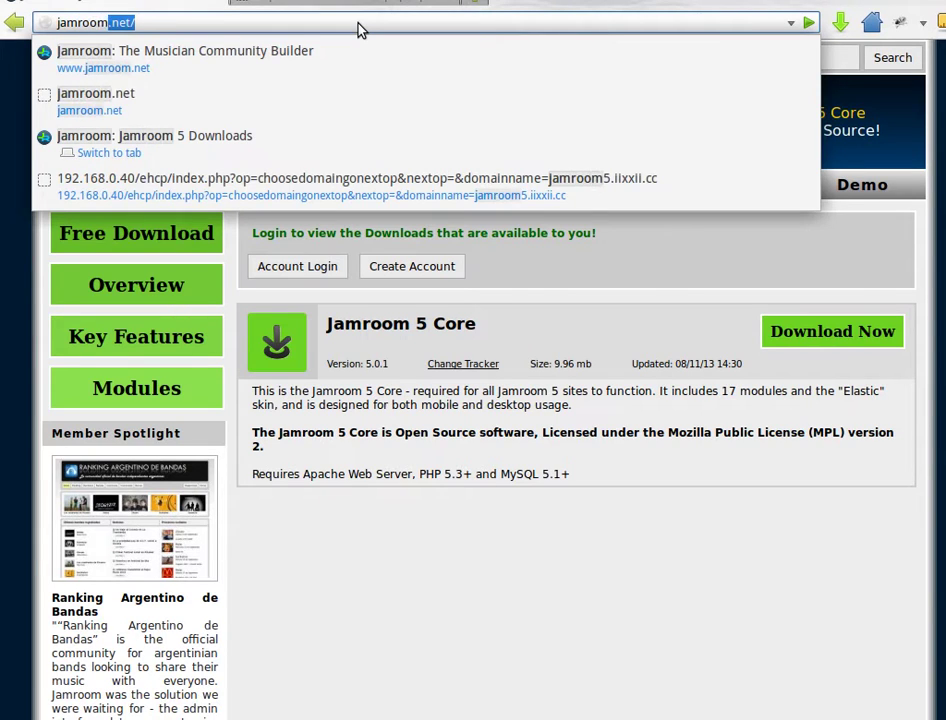
pyautogui.write('.iixxii.cc')
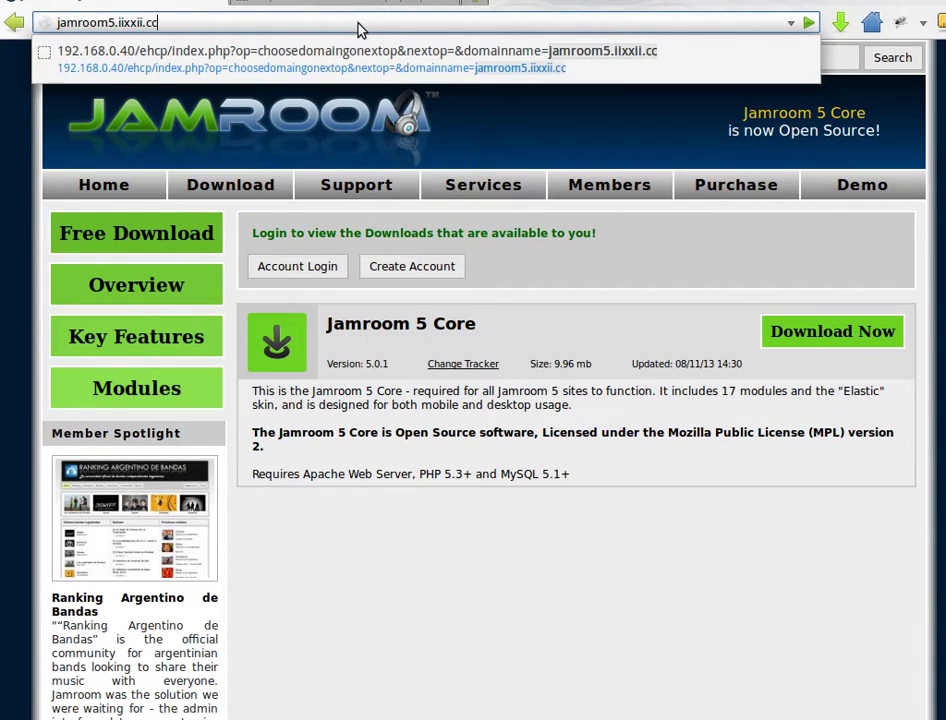
pyautogui.press('Return')
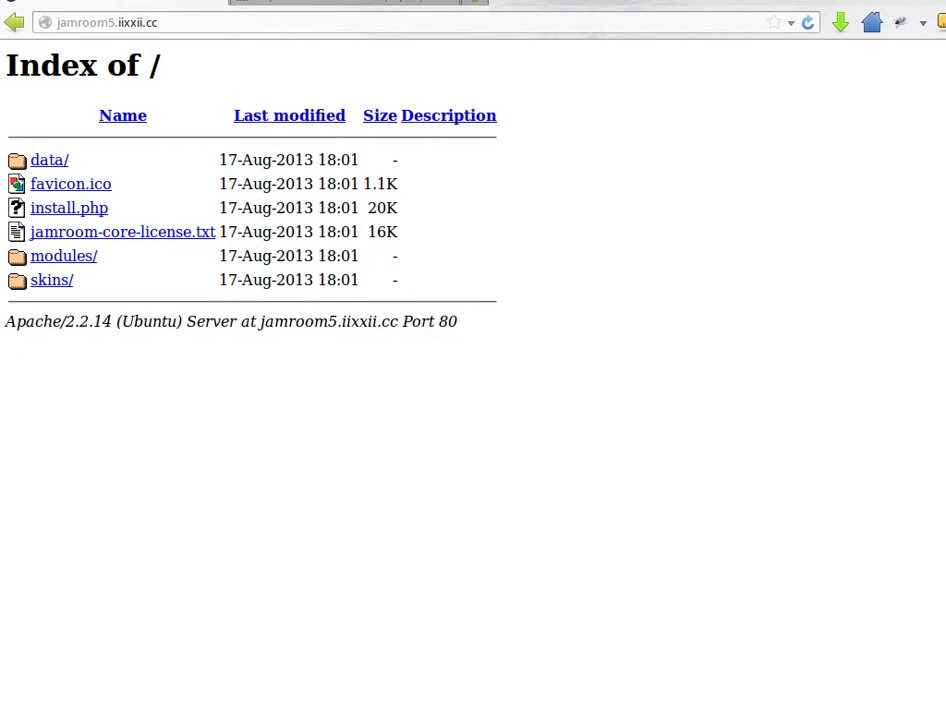
# Show hidden files and copy .htaccess from the local core folder to the server's site folder
pyautogui.hotkey('alt', 'Tab')
pyautogui.click(298, 456)
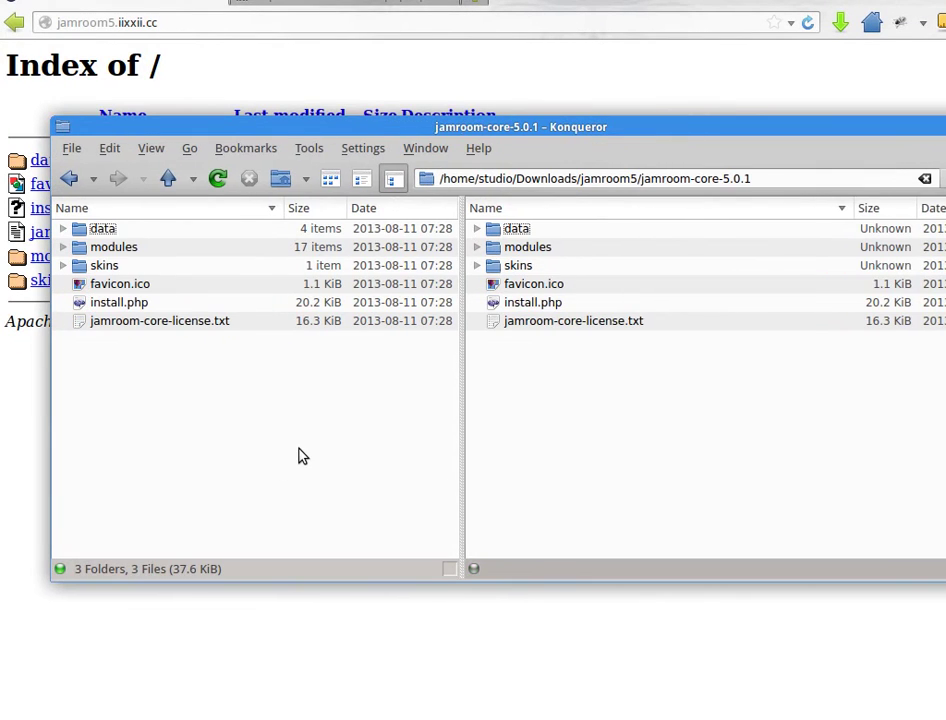
pyautogui.hotkey('alt', '.')
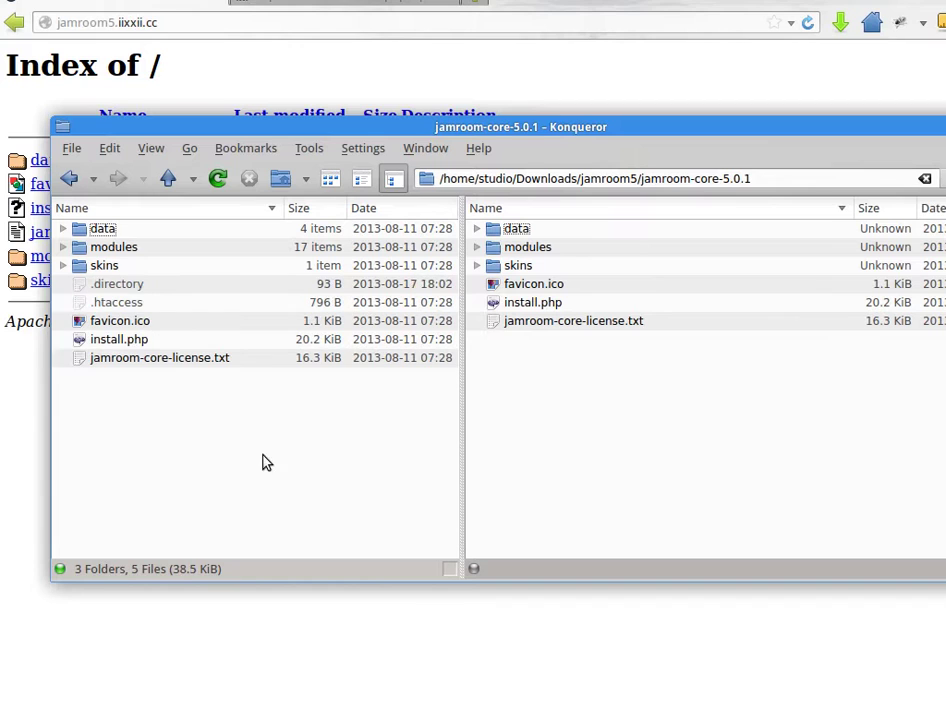
pyautogui.click(125, 304)
pyautogui.moveTo(125, 309); pyautogui.dragTo(585, 418)
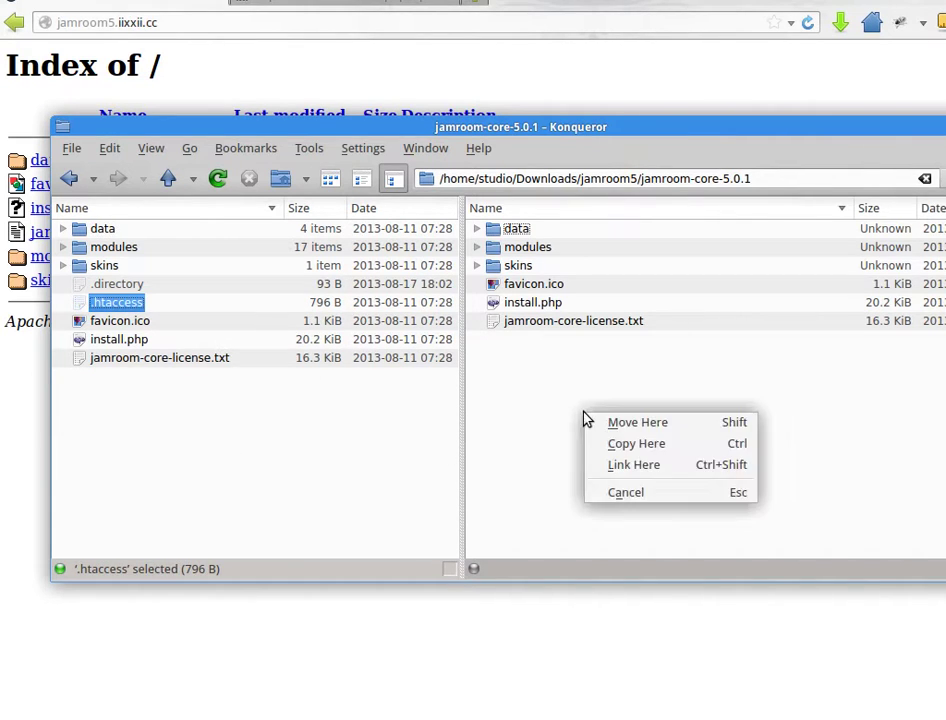
pyautogui.click(636, 452)
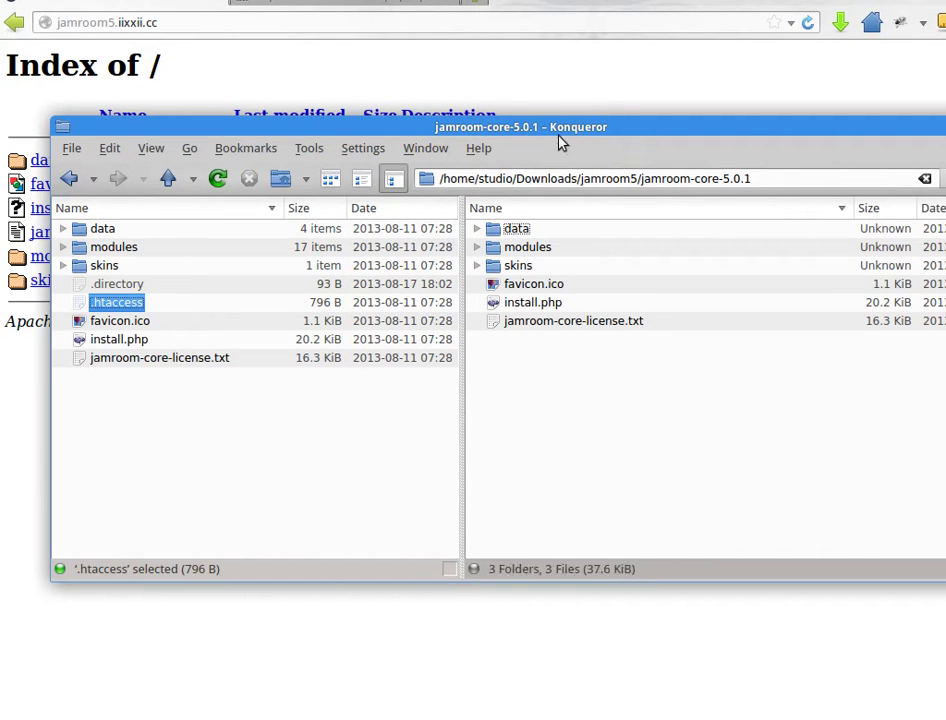
pyautogui.moveTo(531, 131); pyautogui.dragTo(945, 131)
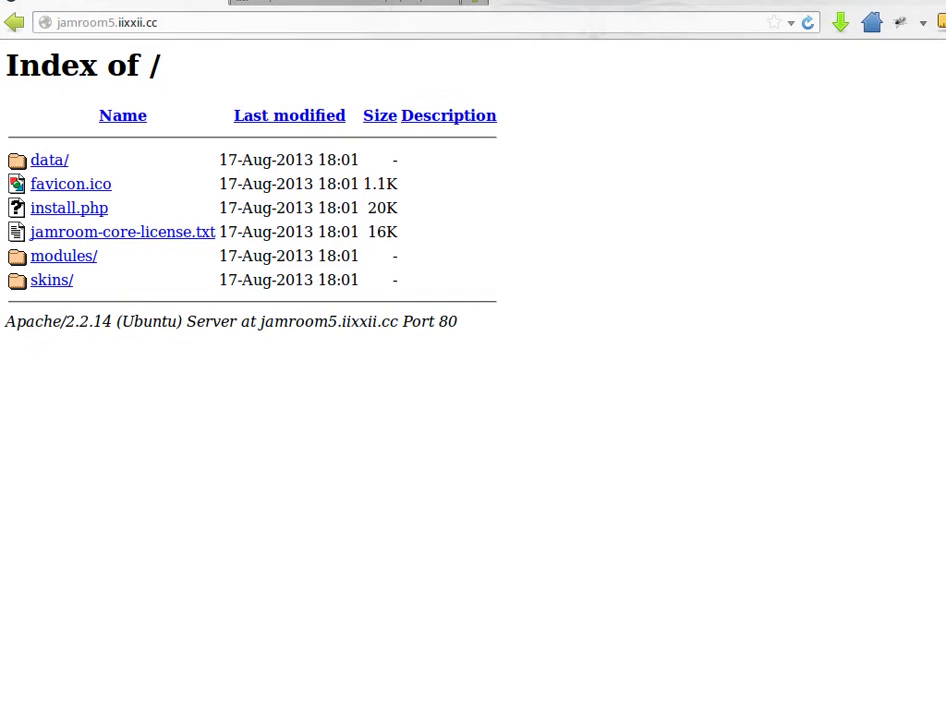
pyautogui.click(239, 22)
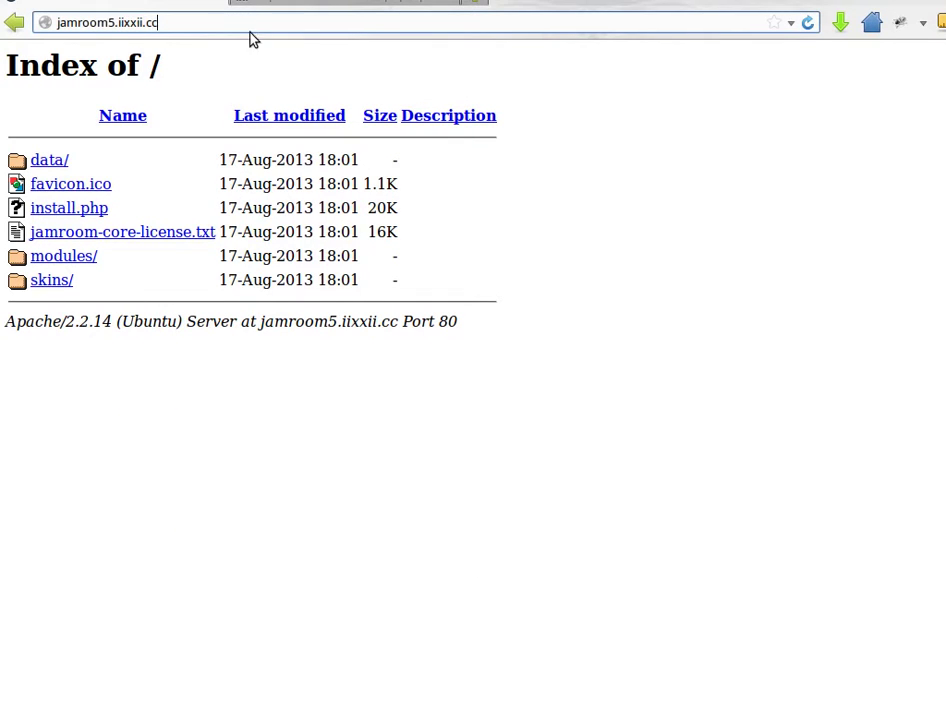
# Load jamroom5.iixxii.cc/install.php, which flags four unwritable data directories, then bring Konqueror back
pyautogui.click(806, 23)
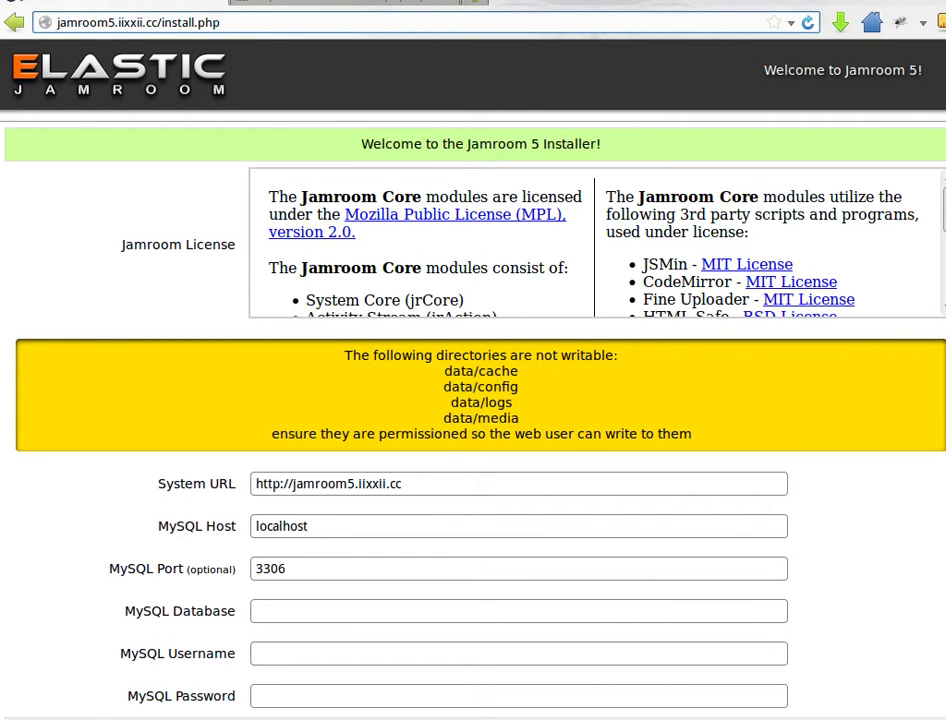
pyautogui.hotkey('alt', 'Tab')
pyautogui.moveTo(577, 122); pyautogui.dragTo(523, 467)
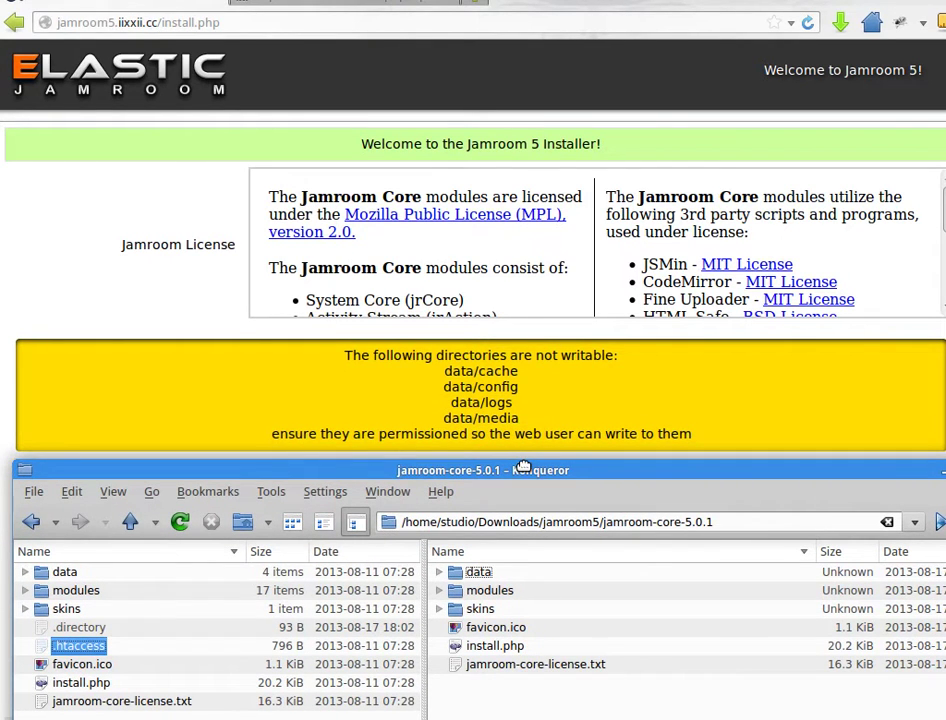
# Give Group and Others 'Can View & Modify Content' on the server's cache, config, logs and media folders
pyautogui.moveTo(523, 467); pyautogui.dragTo(513, 163)
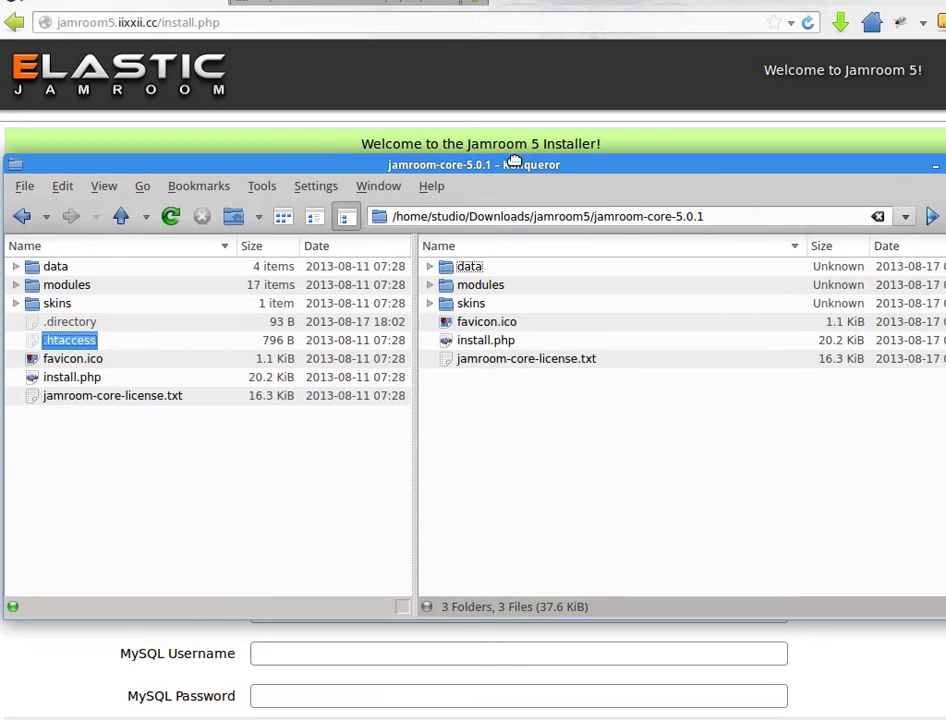
pyautogui.doubleClick(479, 268)
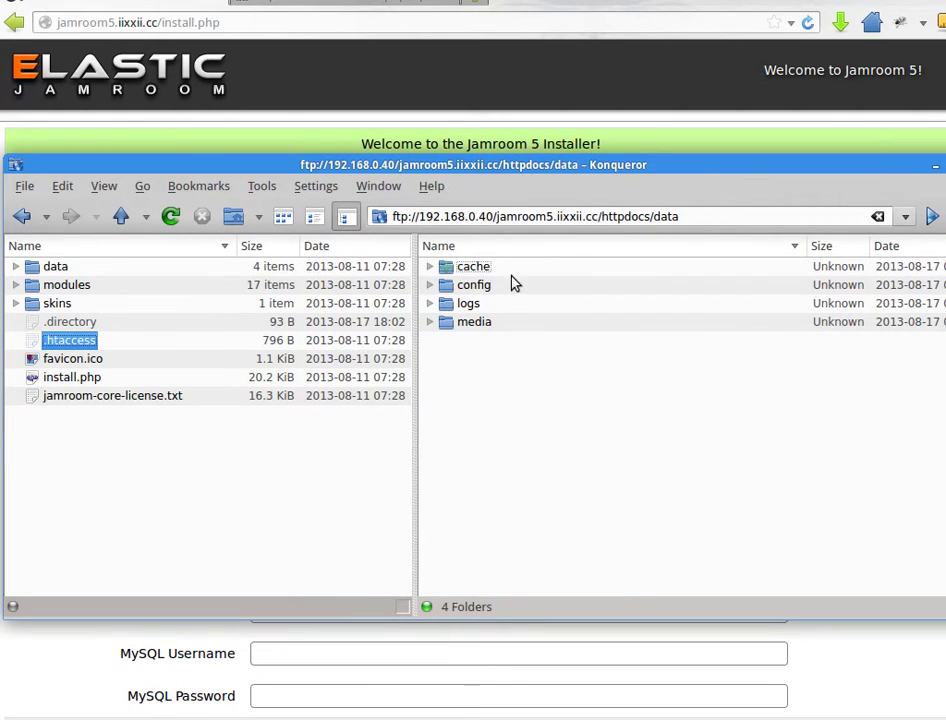
pyautogui.moveTo(543, 410); pyautogui.dragTo(484, 262)
pyautogui.rightClick(474, 276)
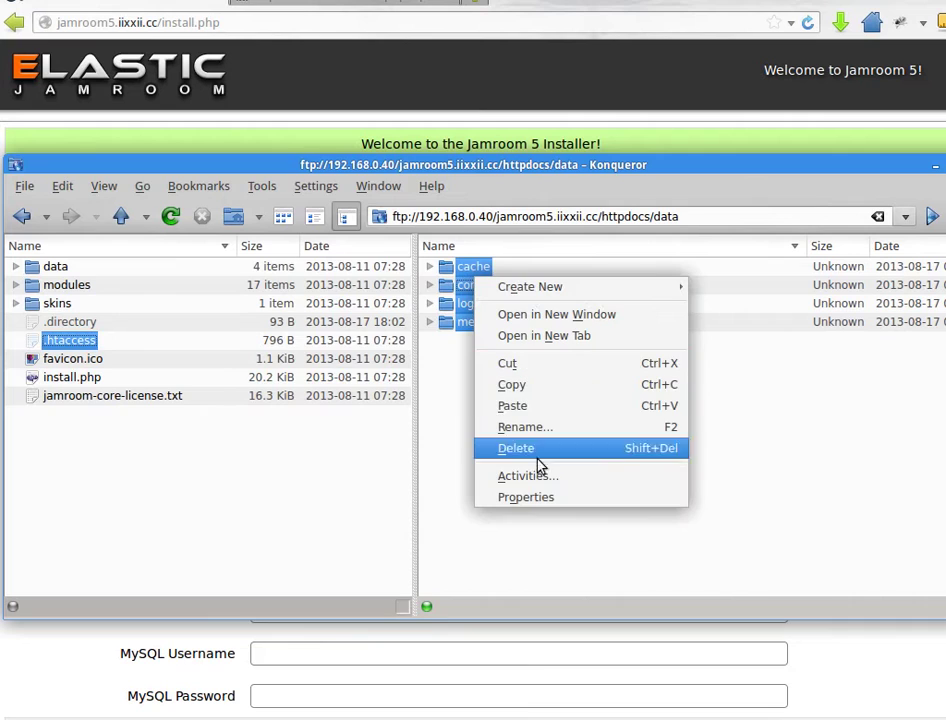
pyautogui.click(538, 497)
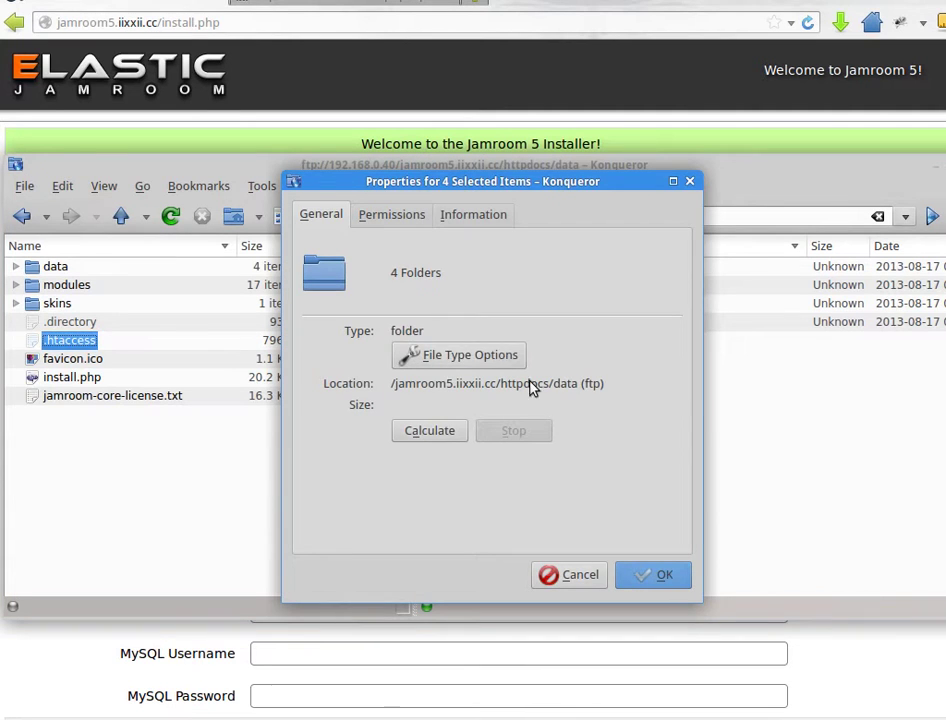
pyautogui.click(395, 220)
pyautogui.click(486, 320)
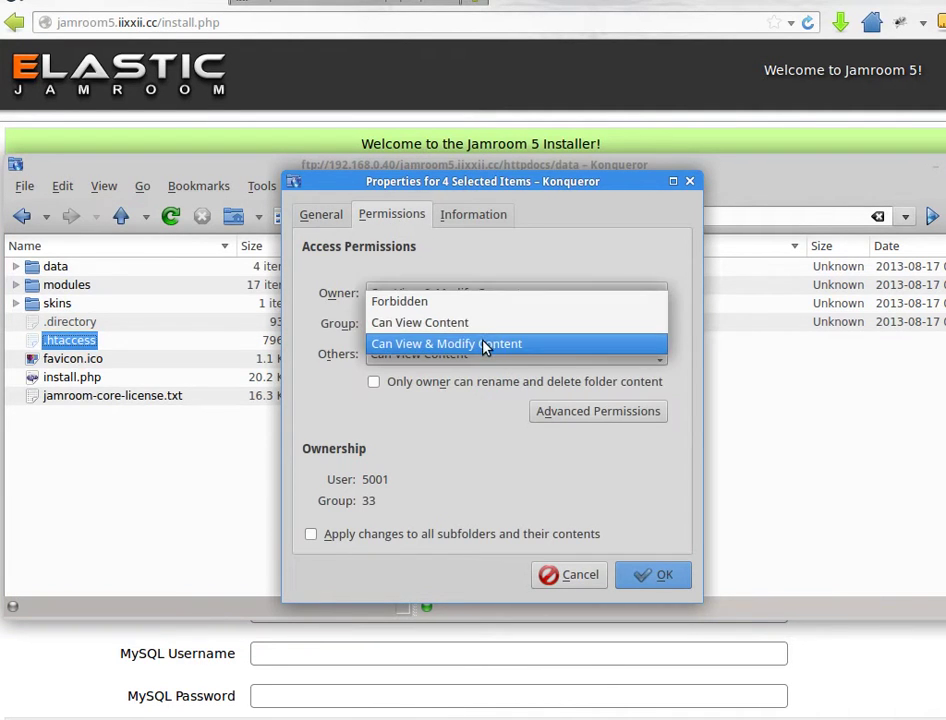
pyautogui.click(486, 343)
pyautogui.click(481, 358)
pyautogui.click(481, 376)
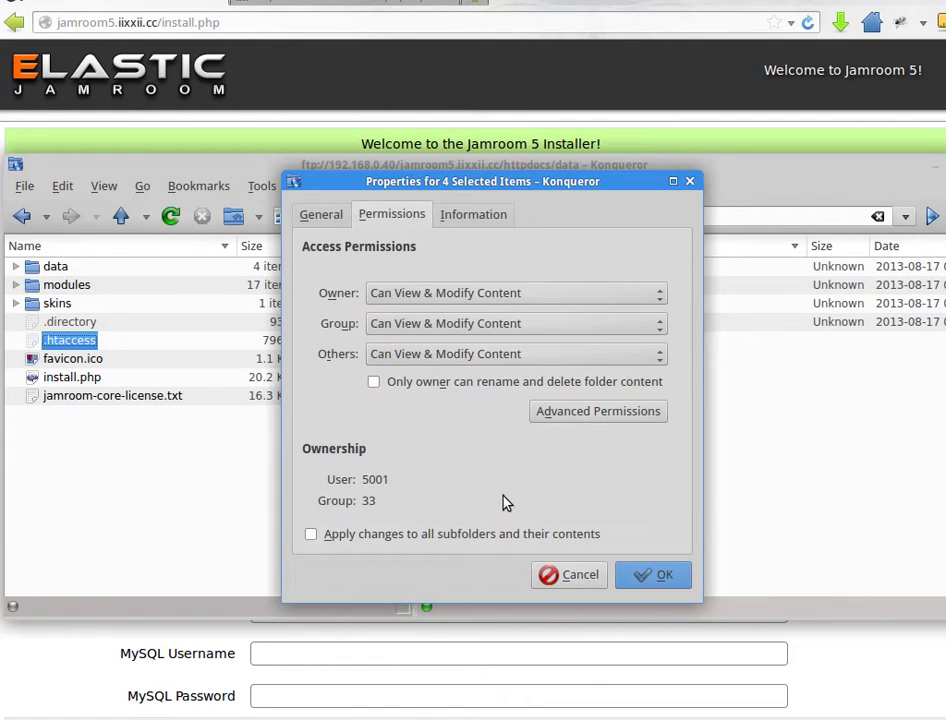
pyautogui.click(674, 586)
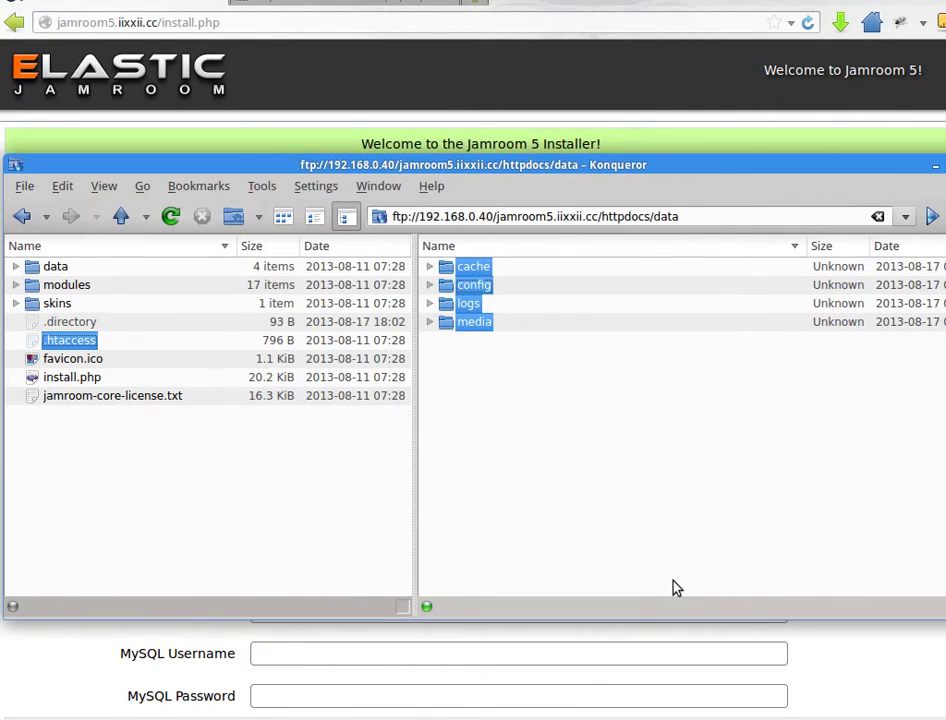
pyautogui.moveTo(534, 169); pyautogui.dragTo(945, 170)
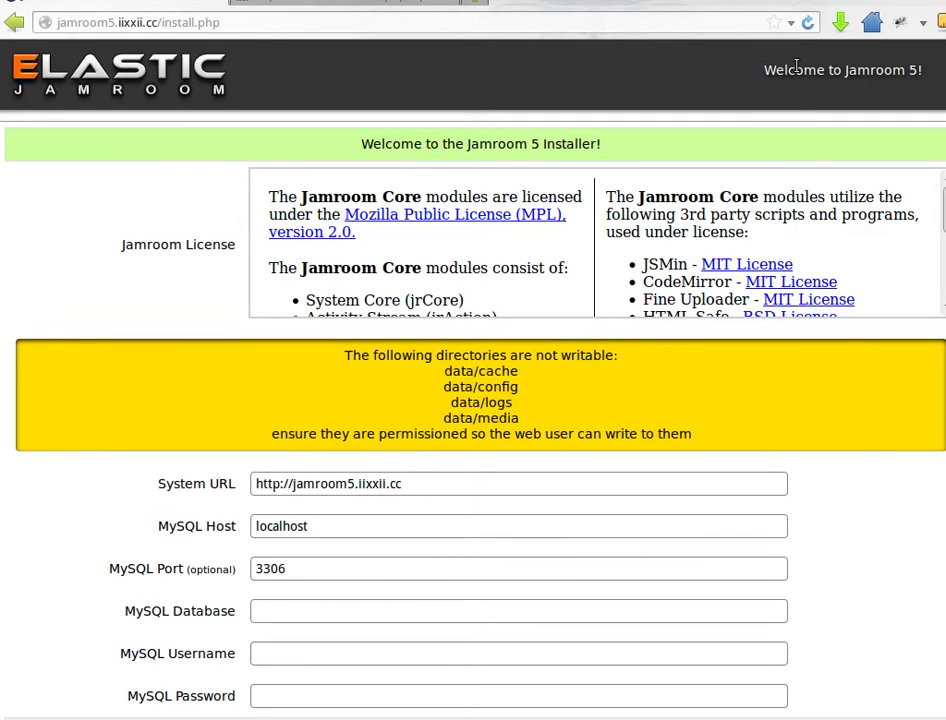
# Reload install.php so the unwritable-directory warning clears, then visit the MySQL Database, Username and Password fields
pyautogui.click(806, 24)
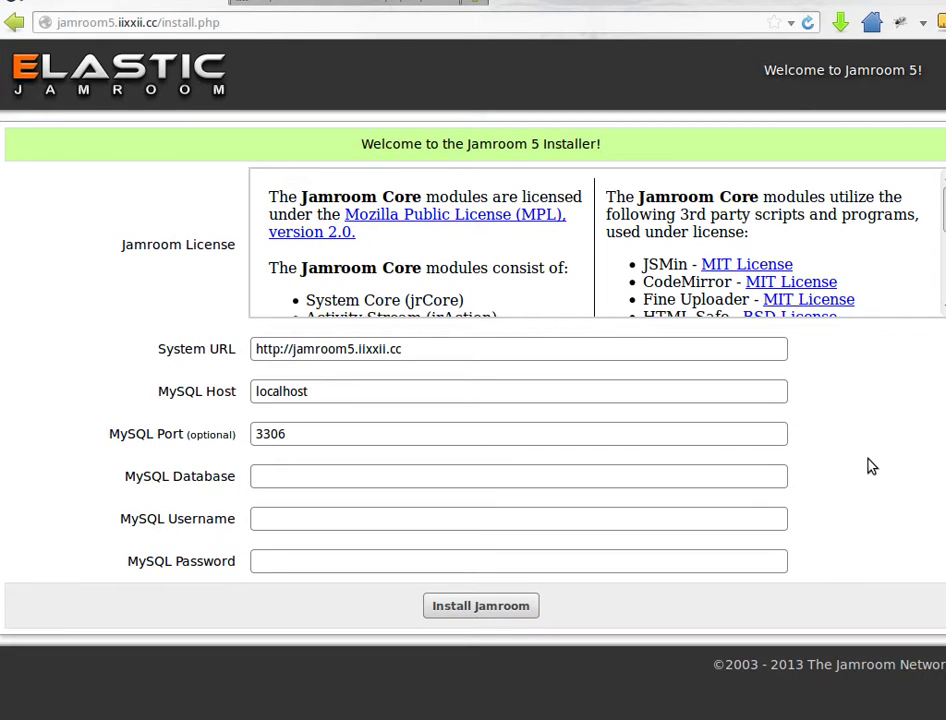
pyautogui.click(266, 478)
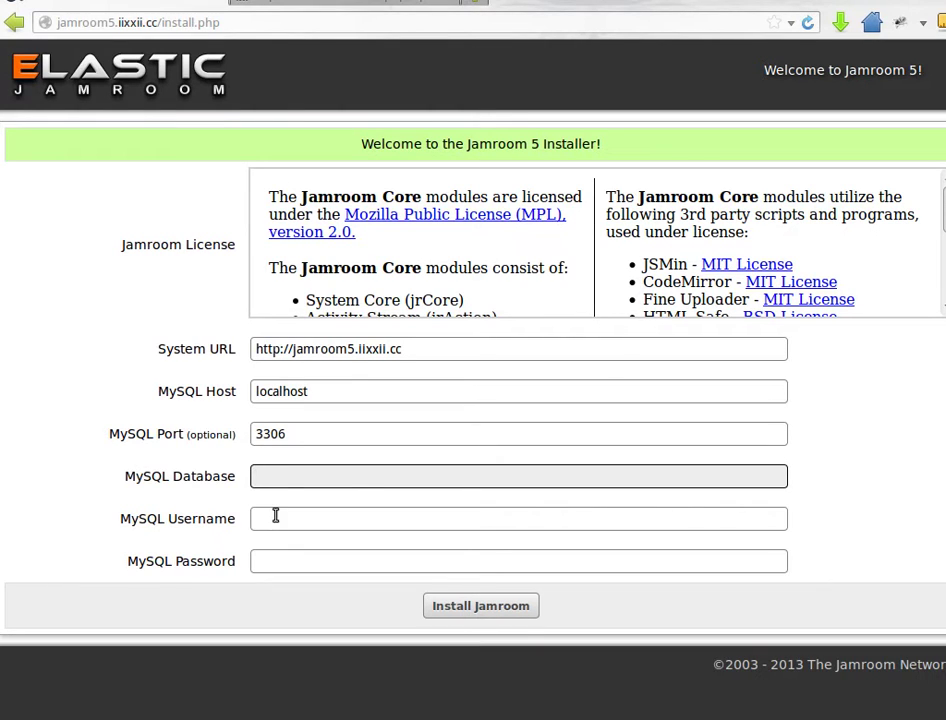
pyautogui.click(276, 515)
pyautogui.click(279, 555)
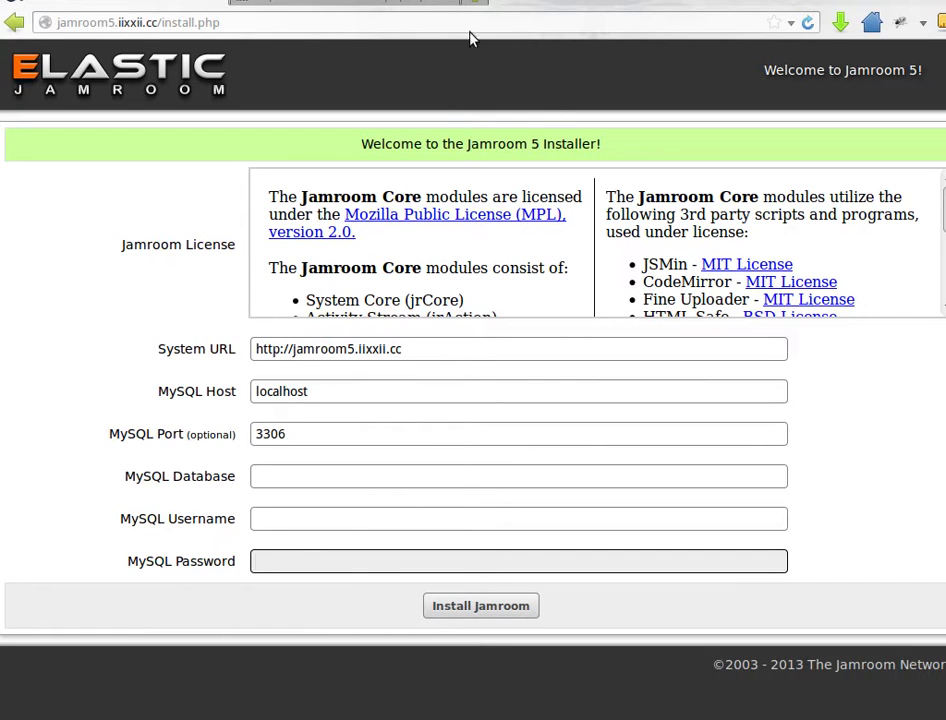
# In EHCP's Add MySQL DB form, enter jamroom5 as database and user name and paste a password
pyautogui.click(370, 3)
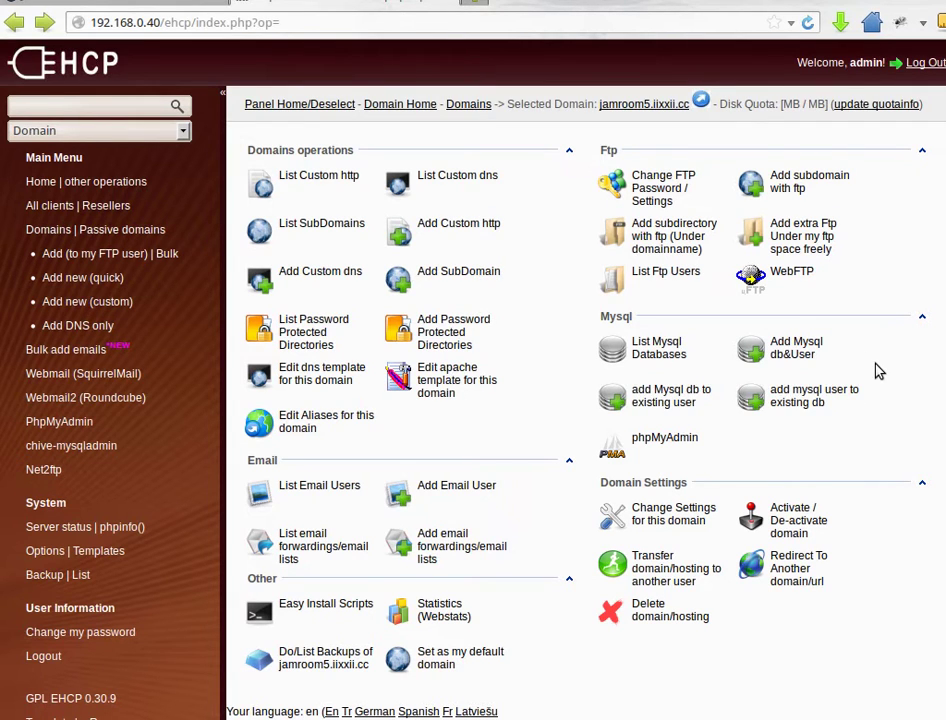
pyautogui.click(790, 347)
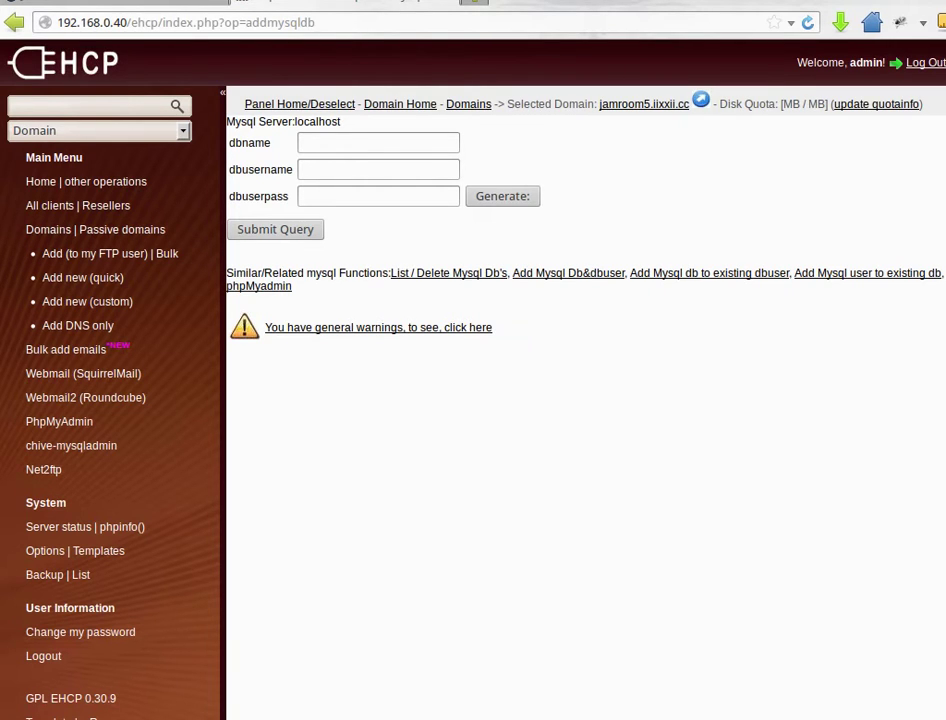
pyautogui.click(372, 141)
pyautogui.write('jamroom5')
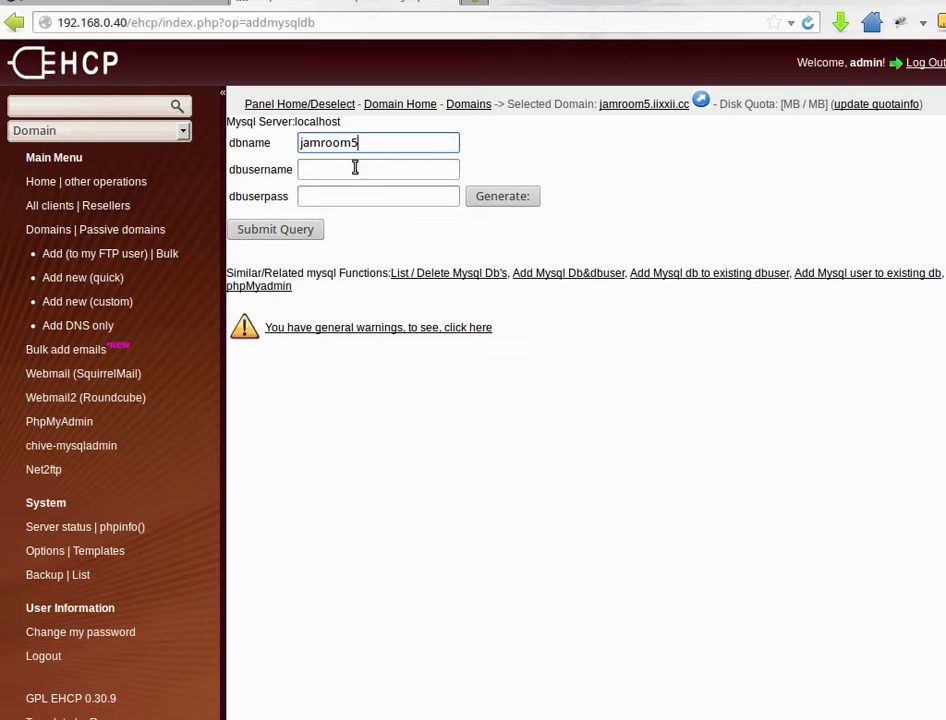
pyautogui.click(352, 169)
pyautogui.write('jamroom5')
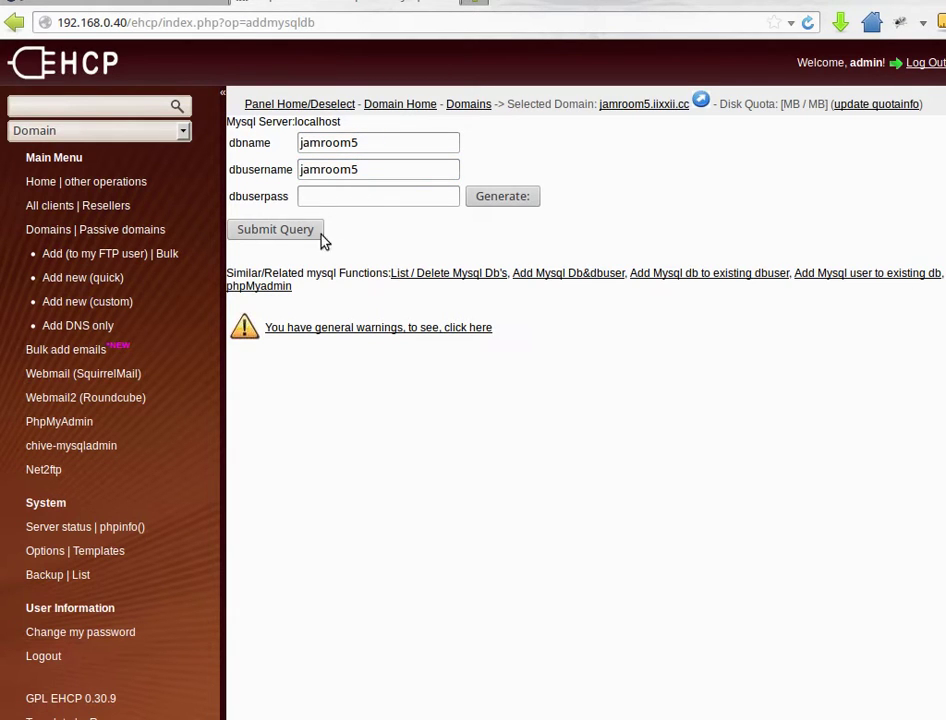
pyautogui.click(329, 196)
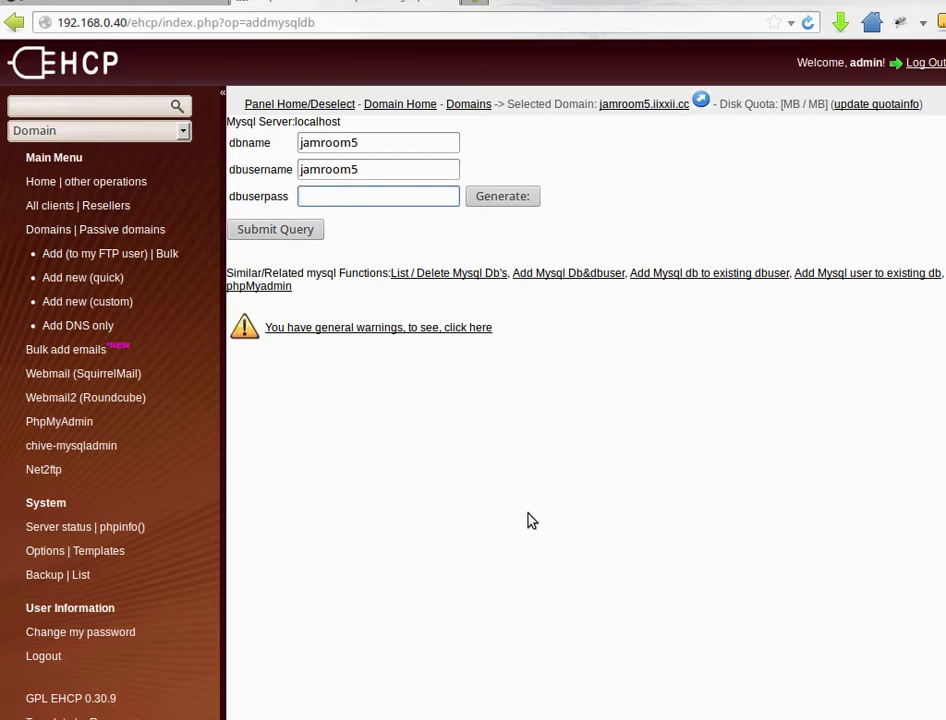
pyautogui.hotkey('ctrl', 'v')
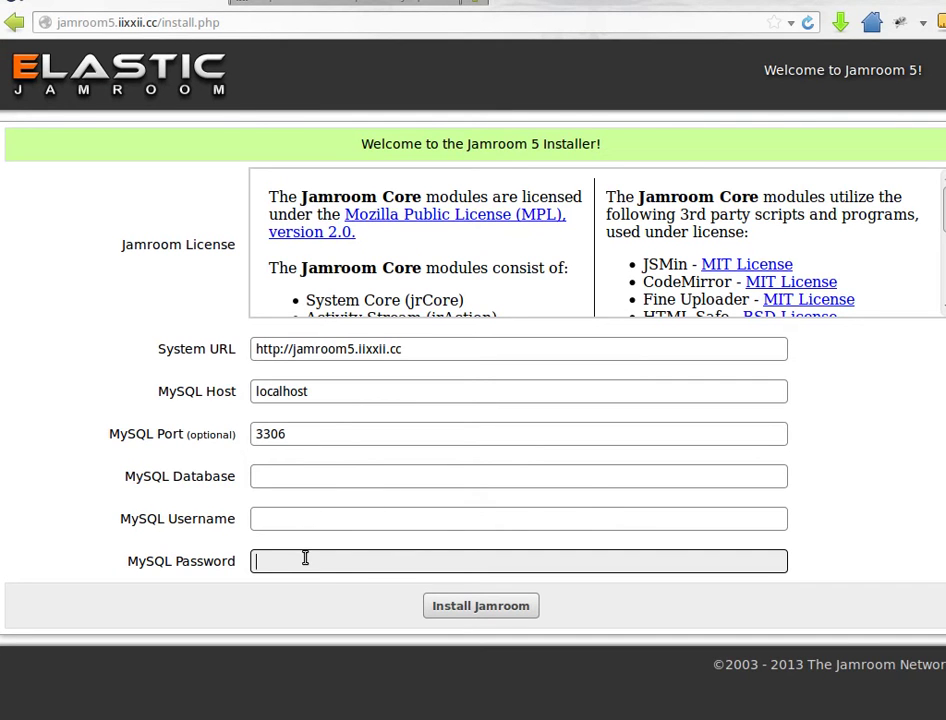
# Fill in the MySQL password, and enter 'jamroom5' as the MySQL username and database name
pyautogui.hotkey('ctrl', 'v')
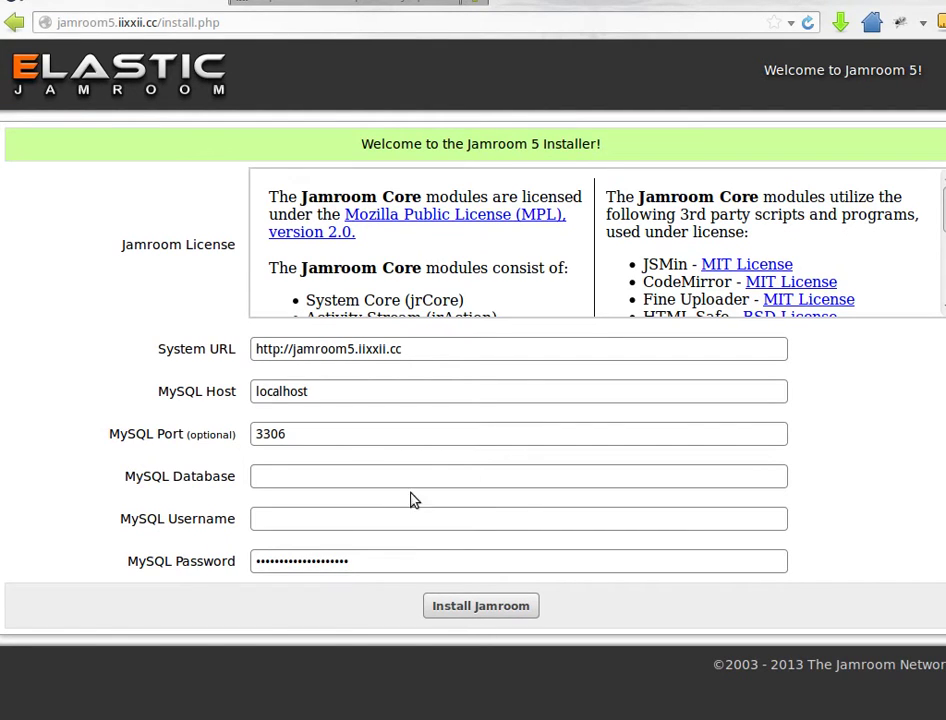
pyautogui.click(327, 515)
pyautogui.write('jamroom5')
pyautogui.click(285, 477)
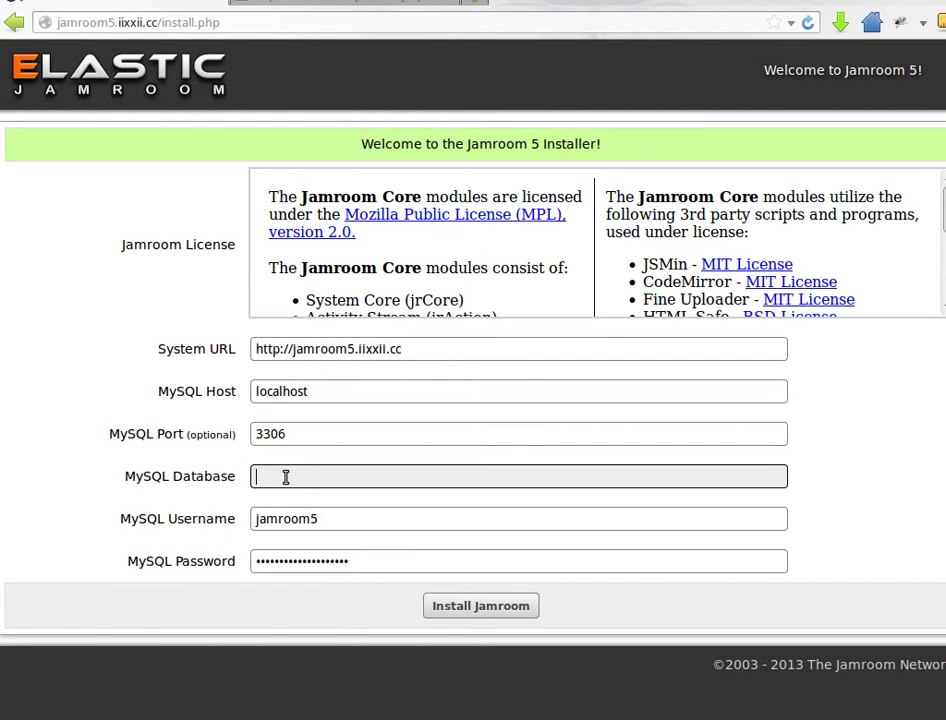
pyautogui.write('jamroom5')
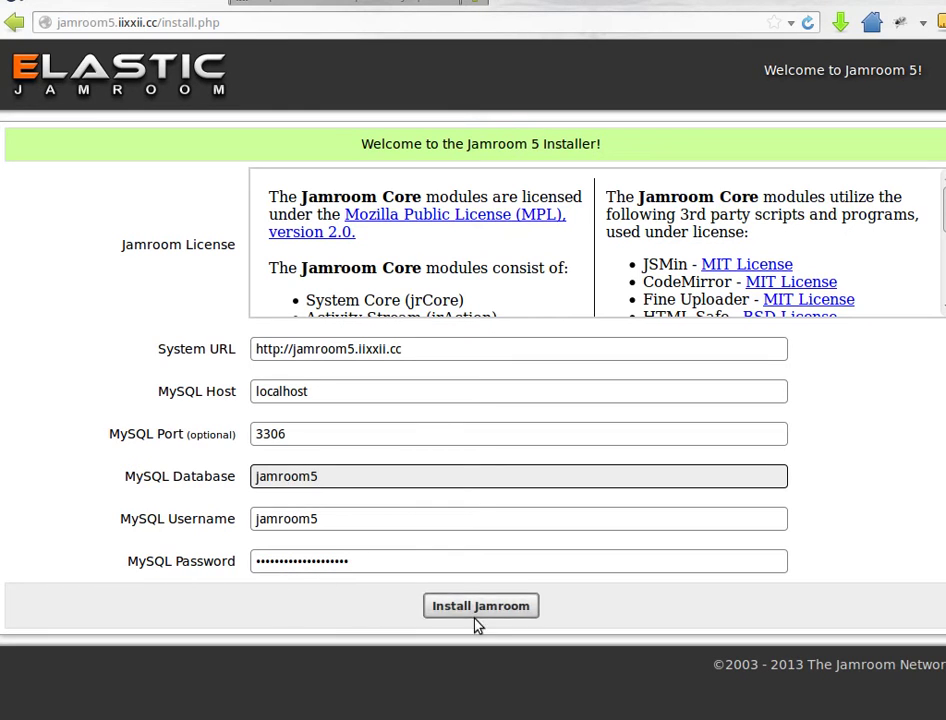
# Run and confirm the Jamroom installation, declining the browser's save-password offer
pyautogui.click(474, 612)
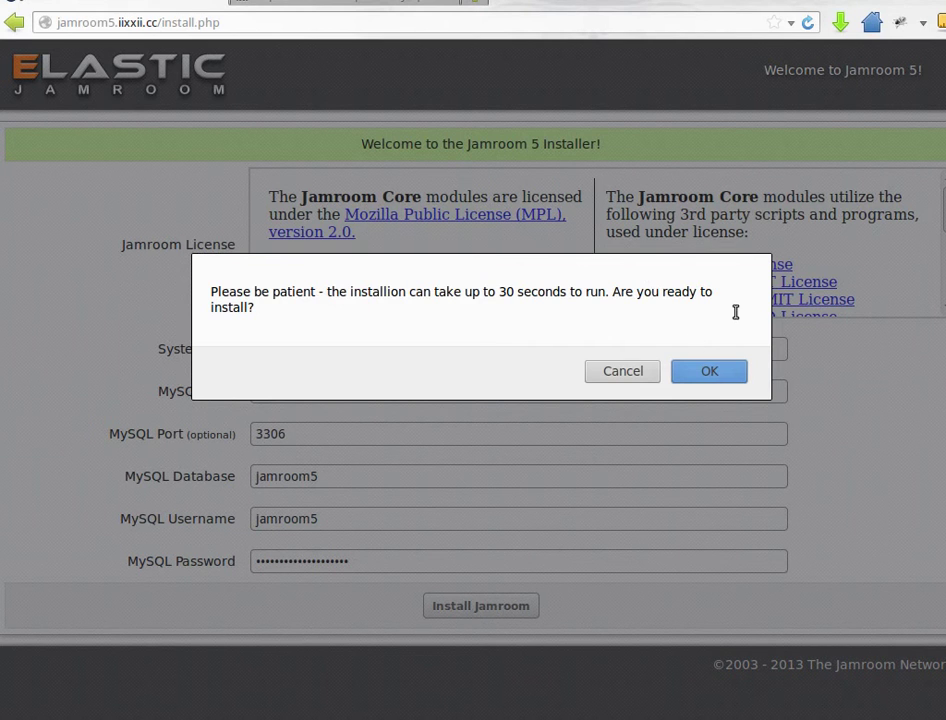
pyautogui.click(718, 376)
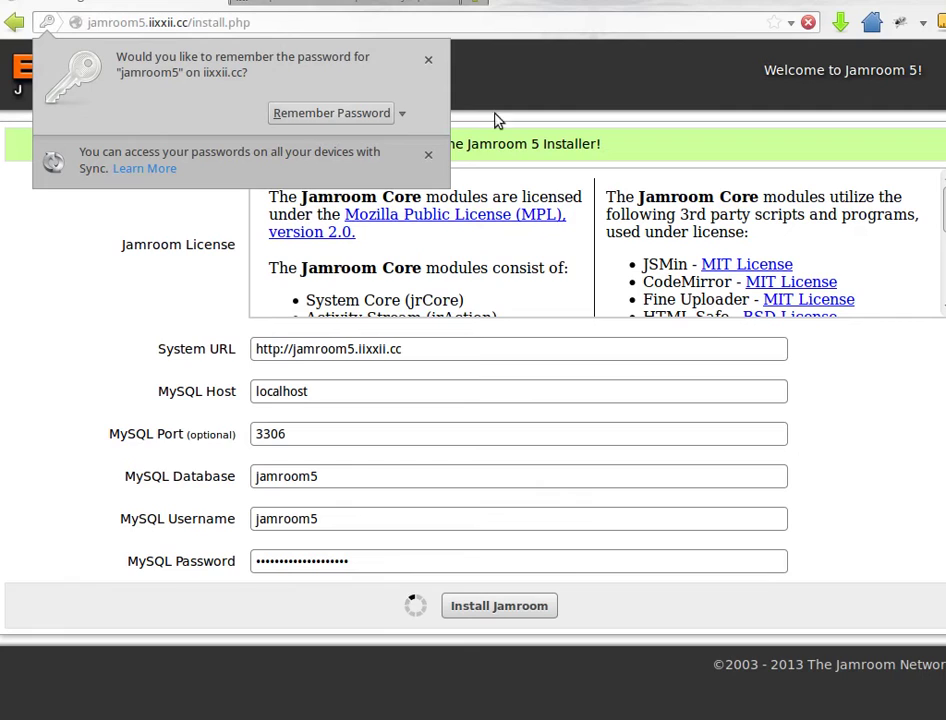
pyautogui.click(428, 60)
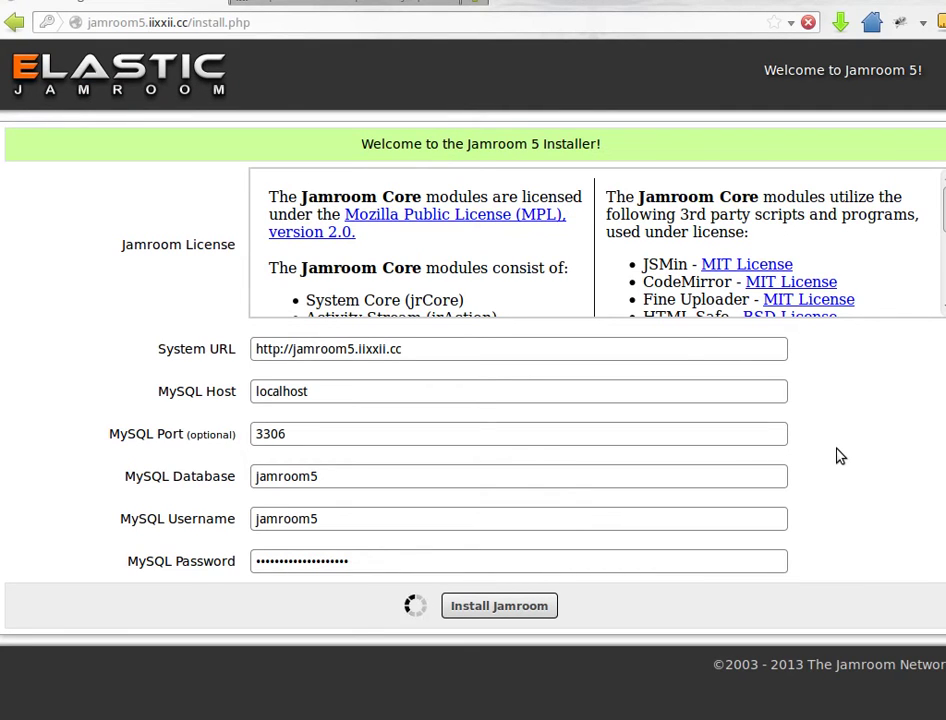
pyautogui.scroll(-10, 600, 236)
pyautogui.scroll(-3, 582, 233)
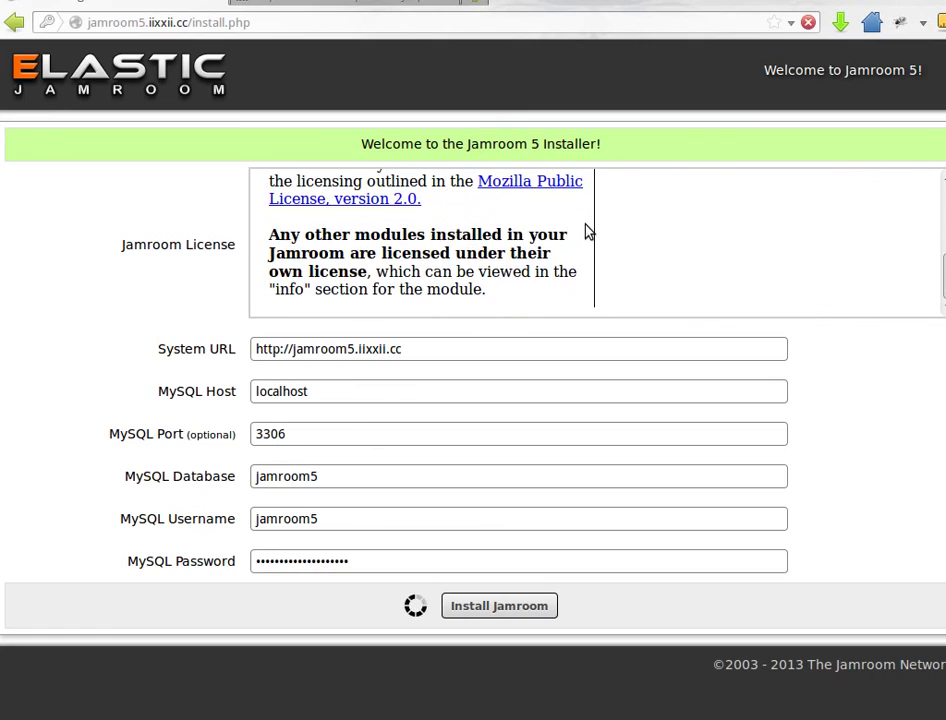
pyautogui.scroll(10, 585, 232)
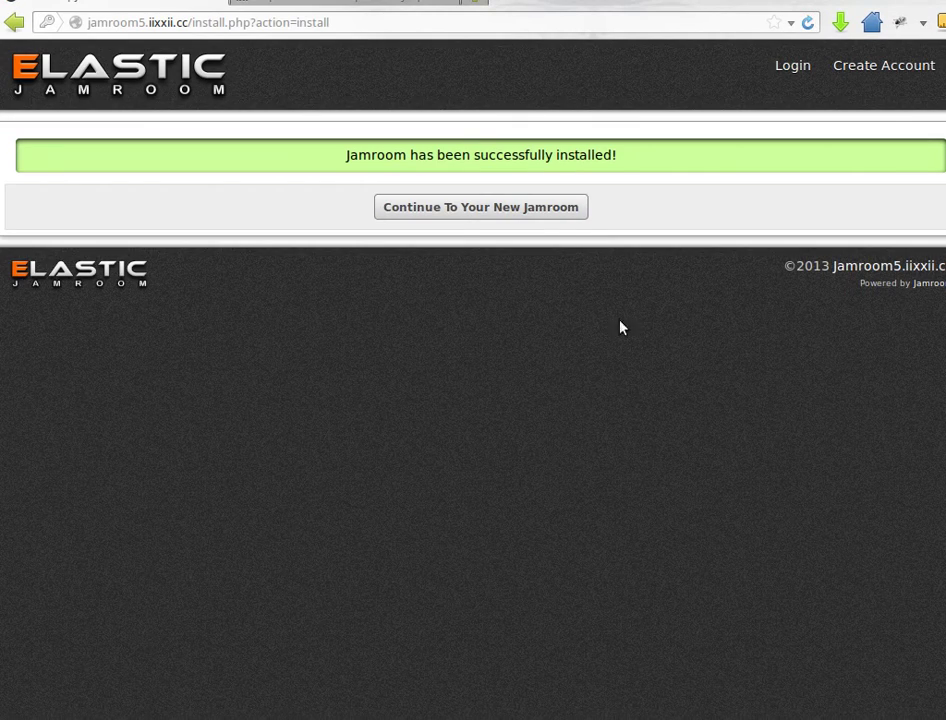
# Go to the new Jamroom site's signup form and enter the user name 'admin'
pyautogui.click(455, 216)
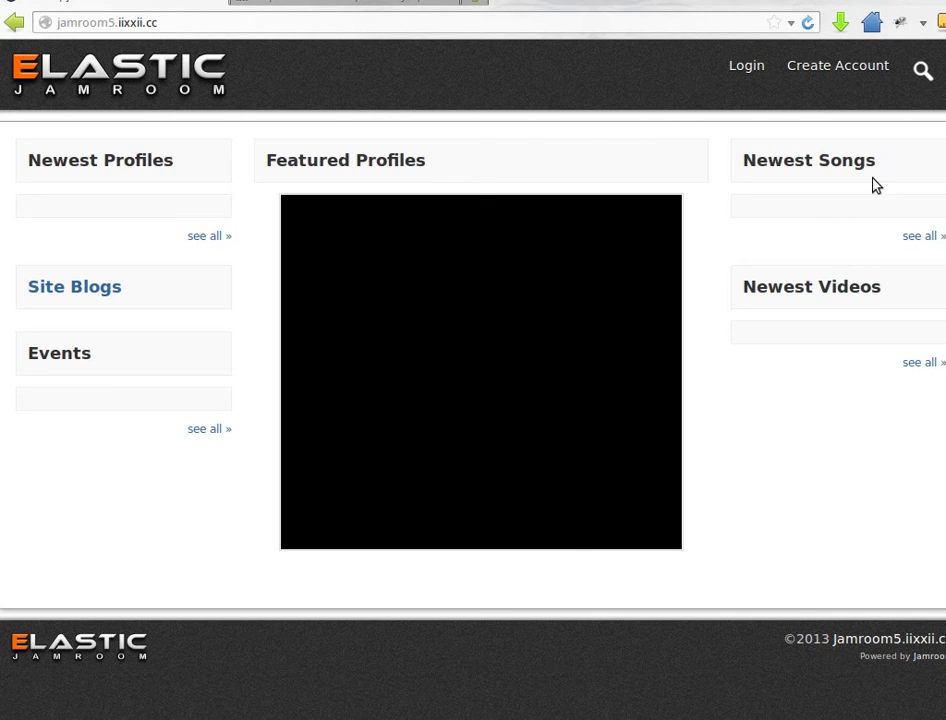
pyautogui.click(834, 70)
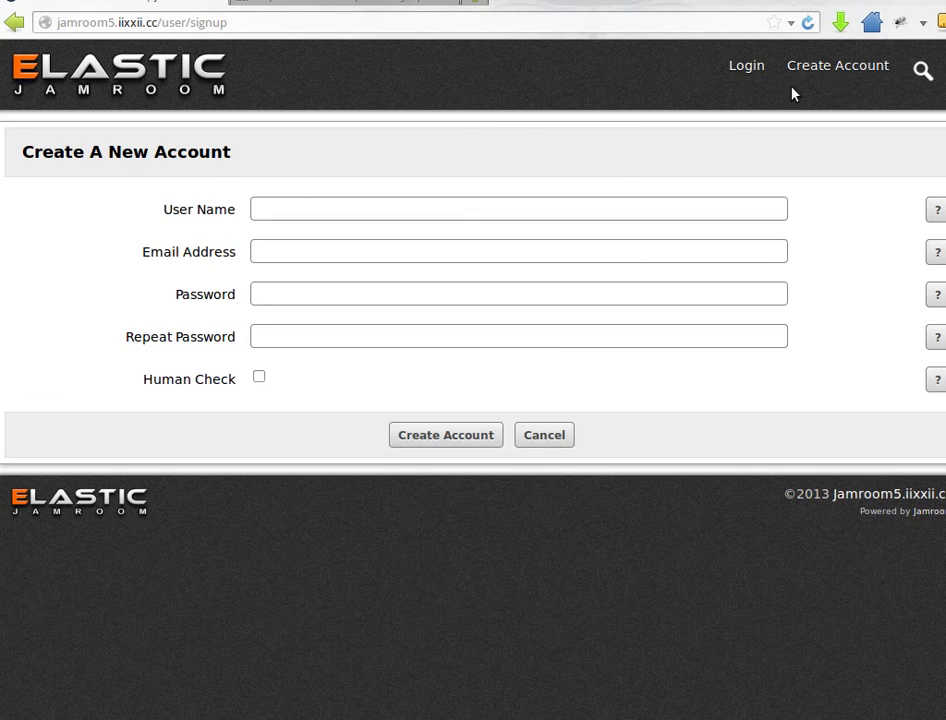
pyautogui.click(303, 212)
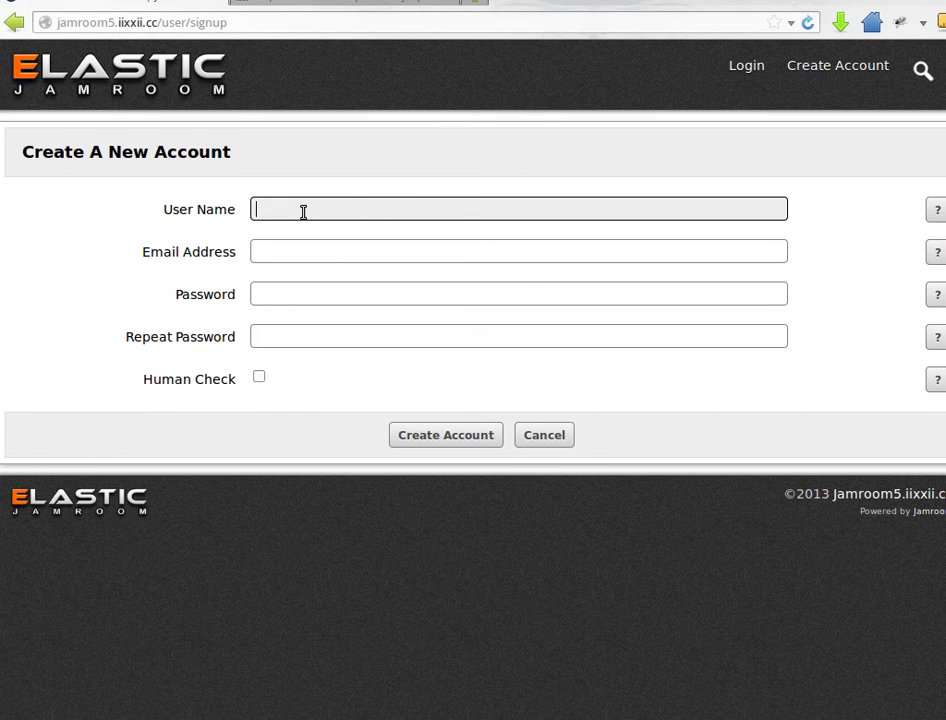
pyautogui.write('admin')
# Enter the admin account's e-mail address, correcting typos along the way
pyautogui.press('Tab')
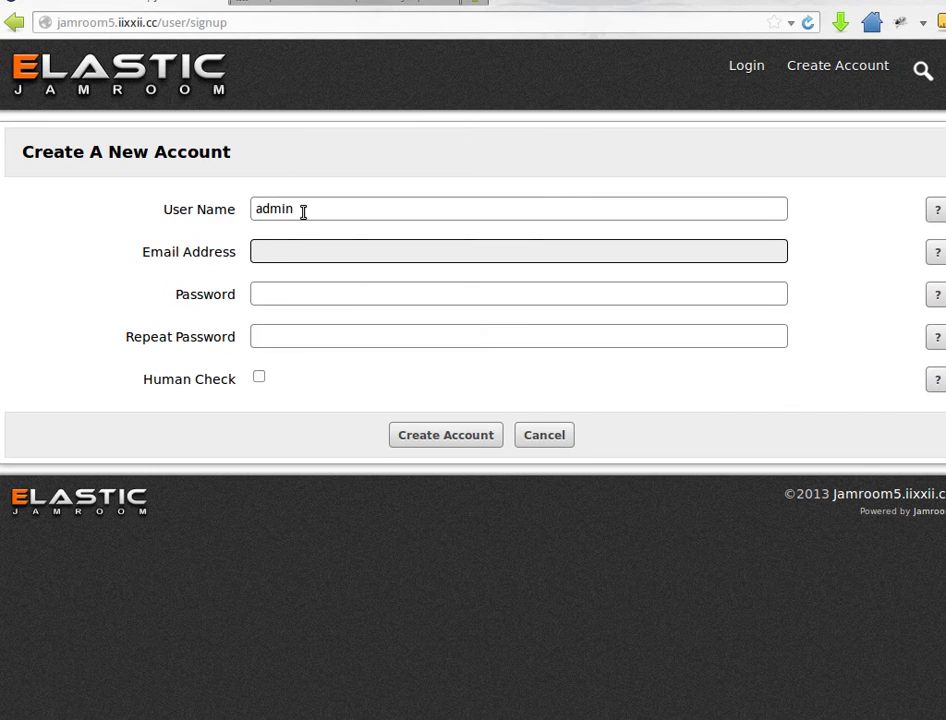
pyautogui.hotkey('ctrl', 'a')
# Enter the account password twice, tick the Human Check, and submit the signup
pyautogui.press('Tab')
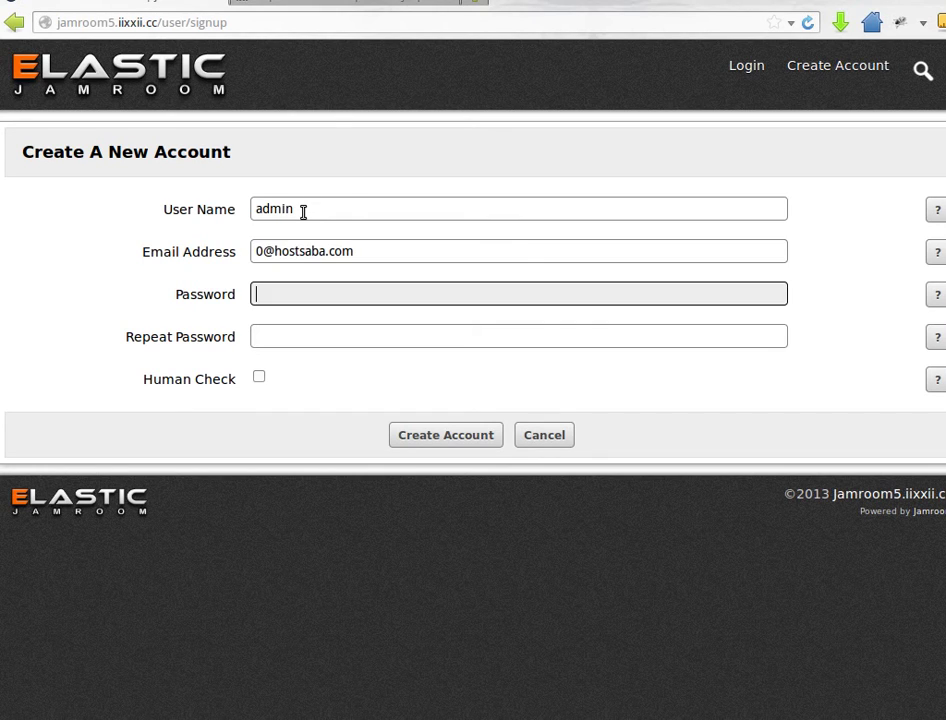
pyautogui.write('******')
pyautogui.press('Tab')
pyautogui.write('*')
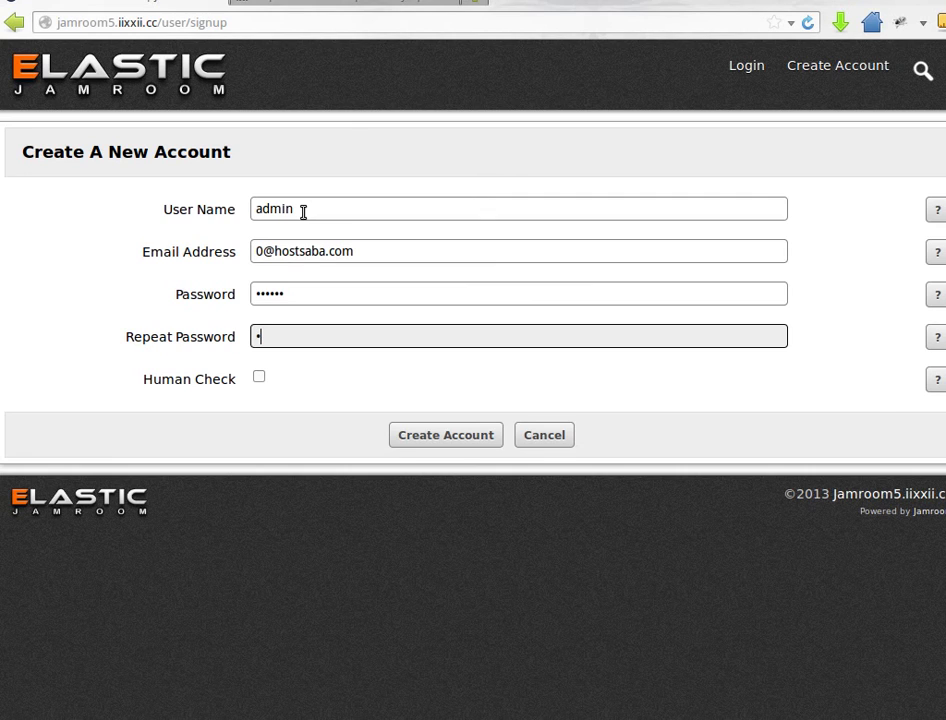
pyautogui.write('*****')
pyautogui.press('Tab')
pyautogui.press('space')
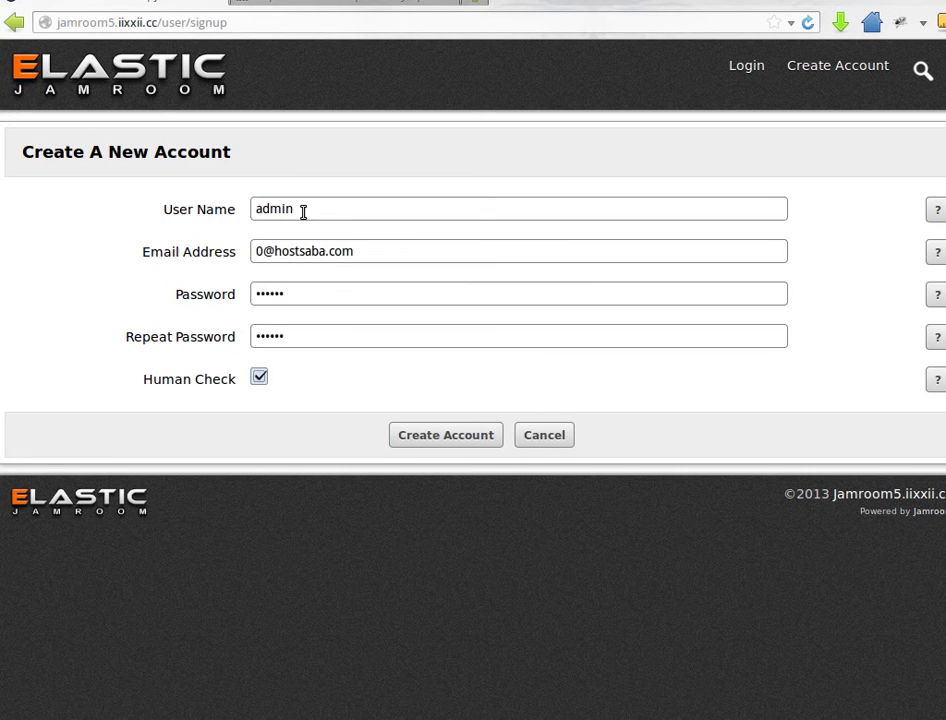
pyautogui.press('Return')
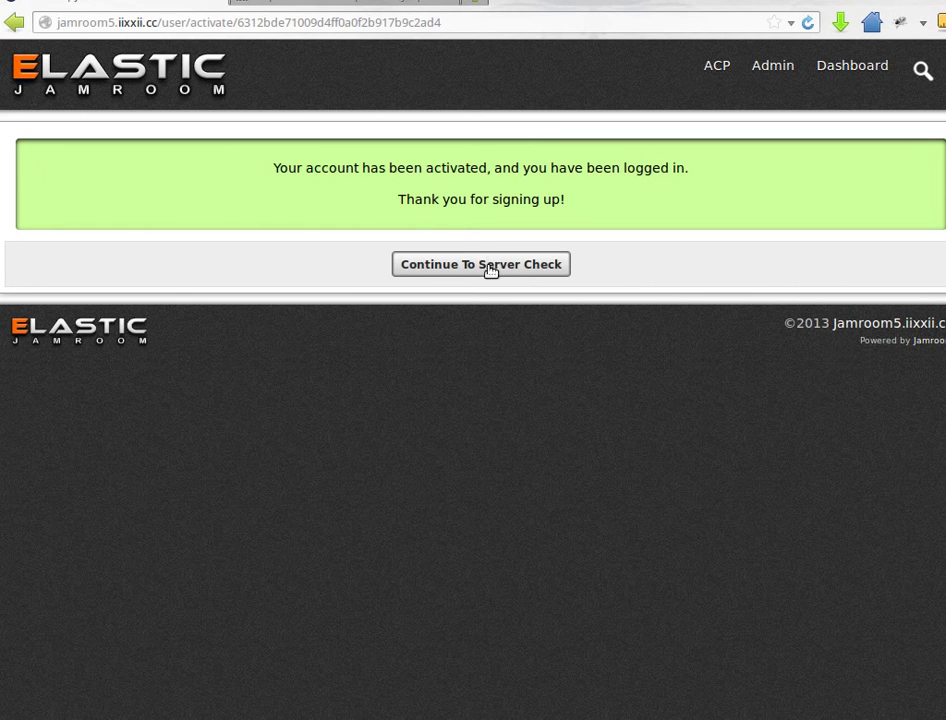
# Review the all-passing System Check table, then open the JrElastic skin's info page under Skins
pyautogui.click(492, 268)
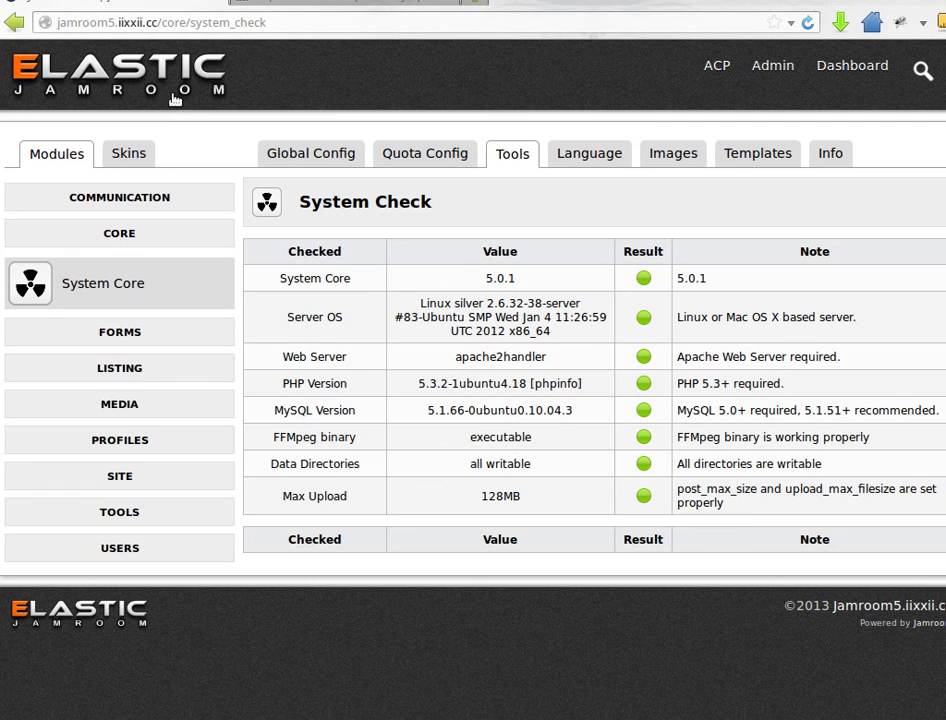
pyautogui.click(152, 153)
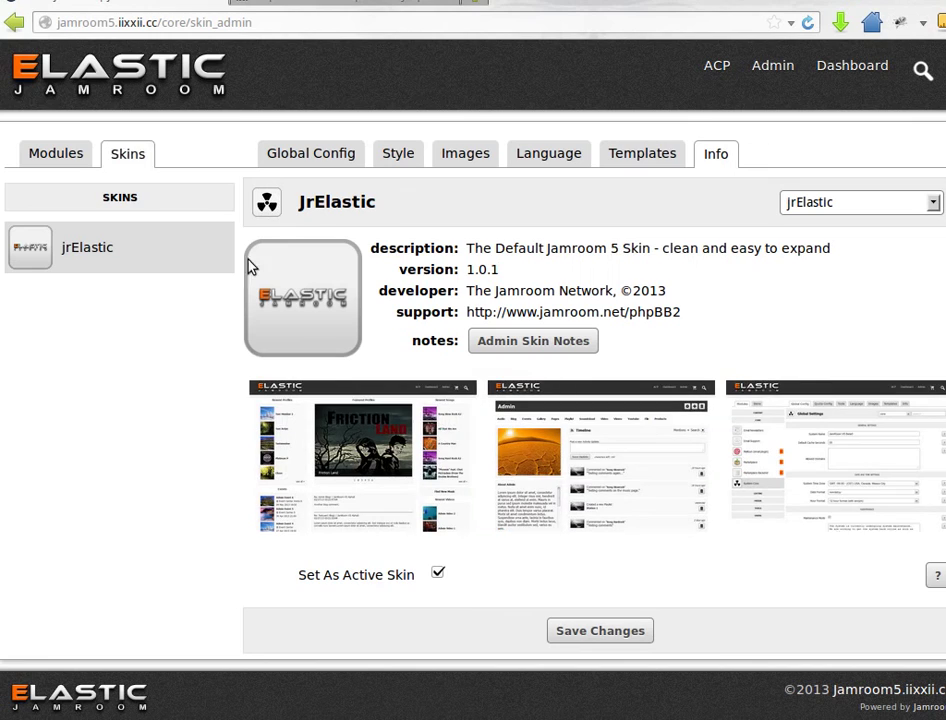
# Visit the site home page via the Elastic logo, then open the Admin profile timeline
pyautogui.click(120, 55)
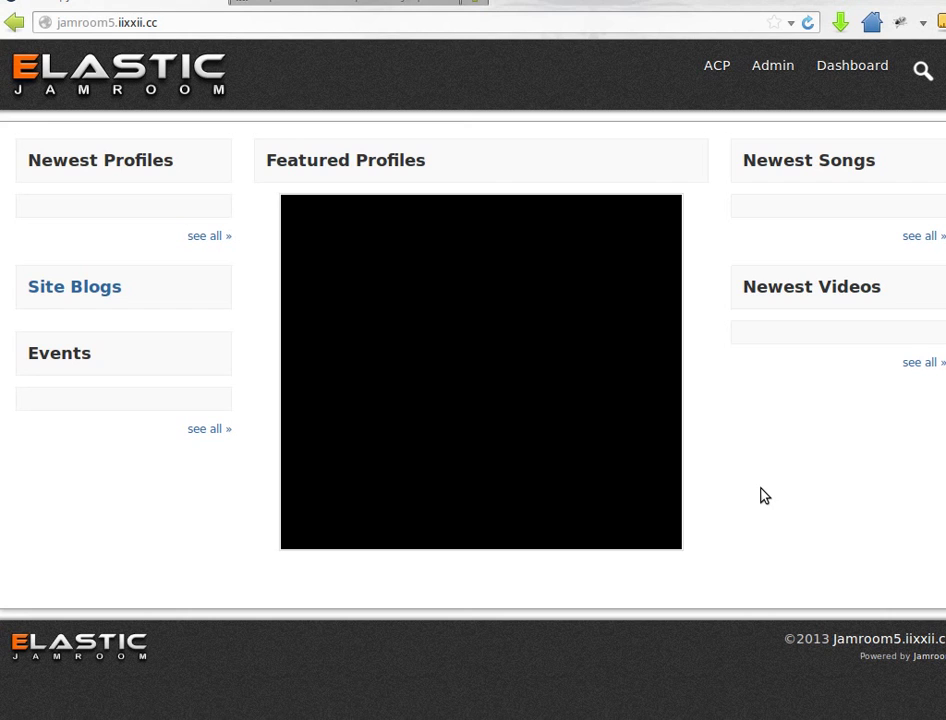
pyautogui.click(775, 68)
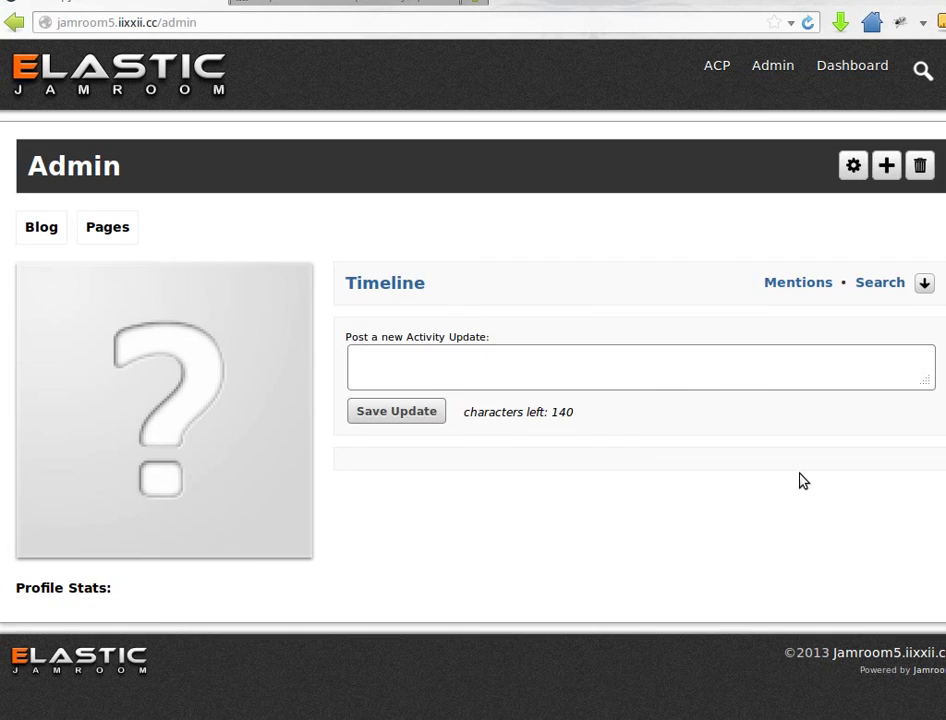